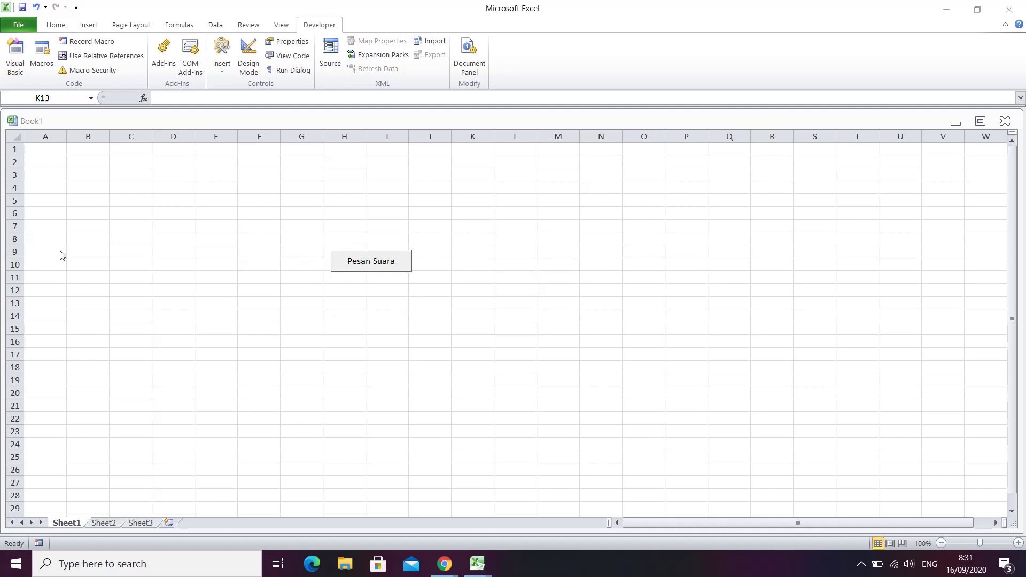
Run the old workbook's Pesan Suara button macro and dismiss its thank-you message.
click(370, 265)
click(370, 265)
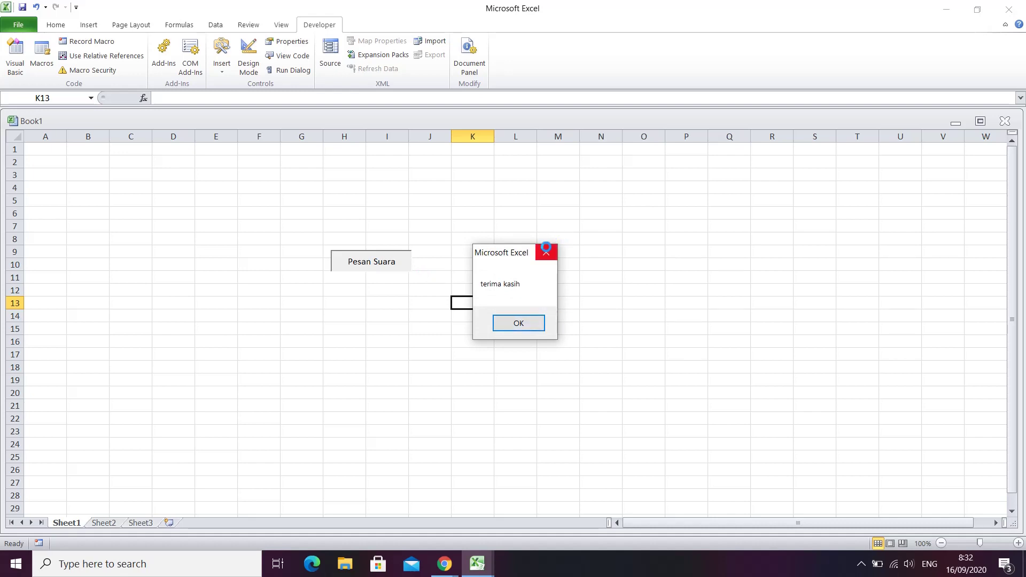
click(546, 252)
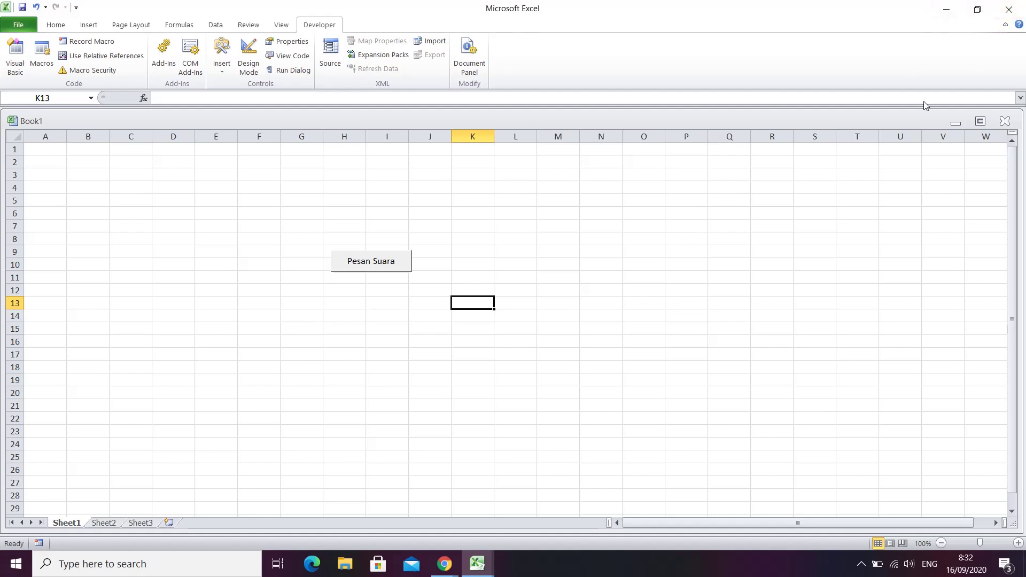
click(478, 271)
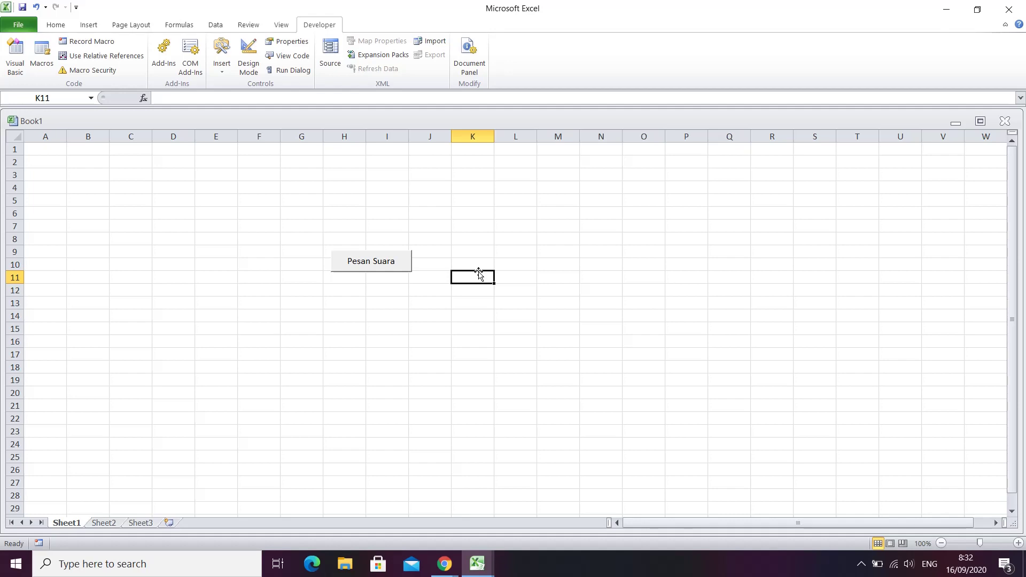
Quit Excel without saving and relaunch it with a blank Book1.
click(1016, 9)
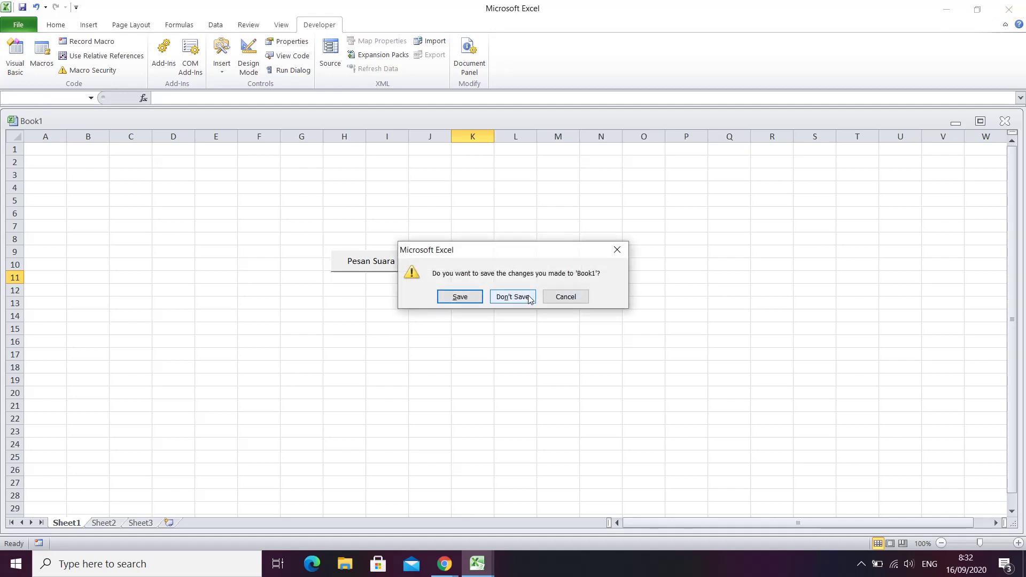
click(512, 296)
double_click(634, 481)
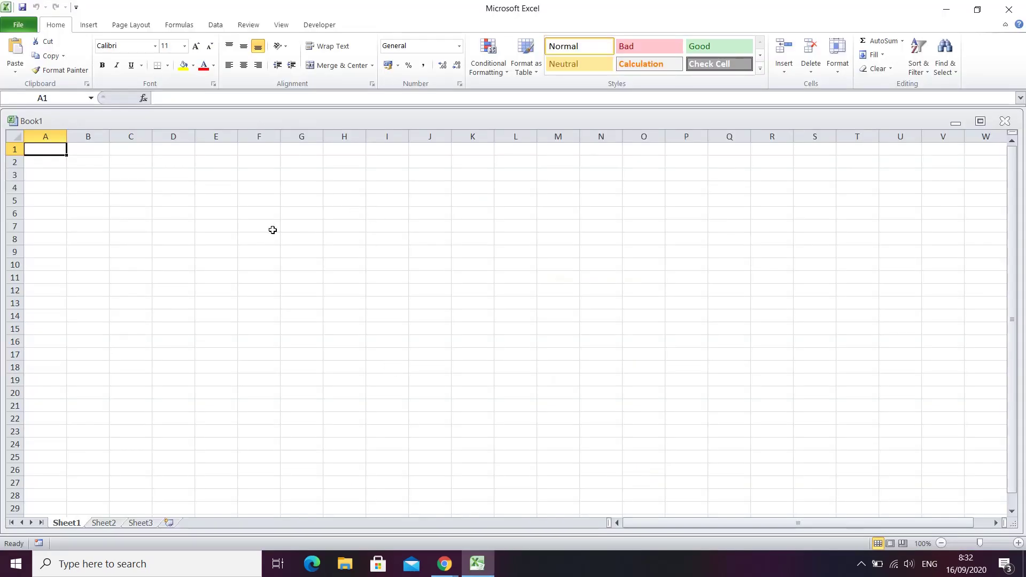
Open Book1's VBA editor from the Developer tab and insert a new Module1.
click(270, 227)
click(320, 26)
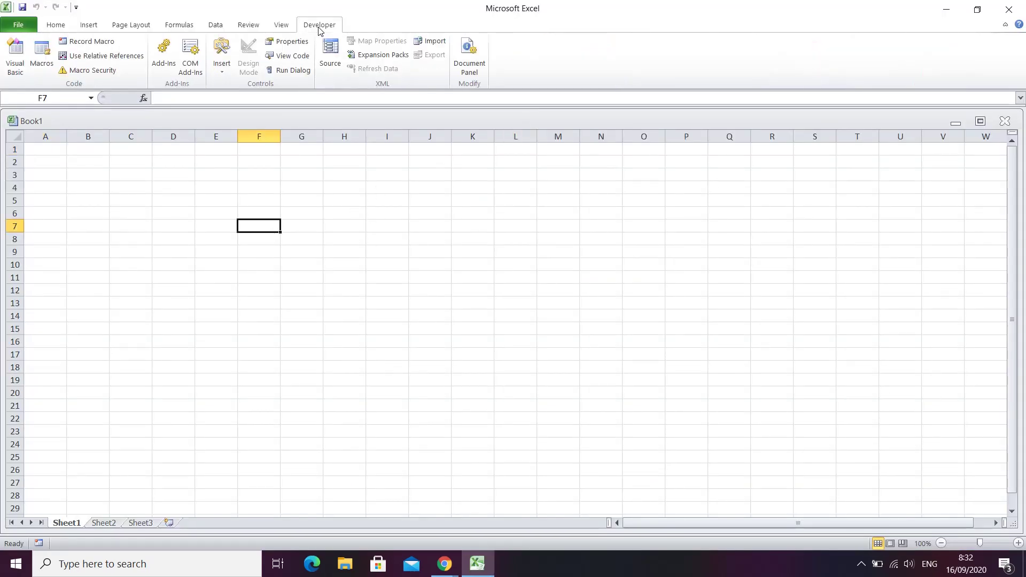
click(289, 58)
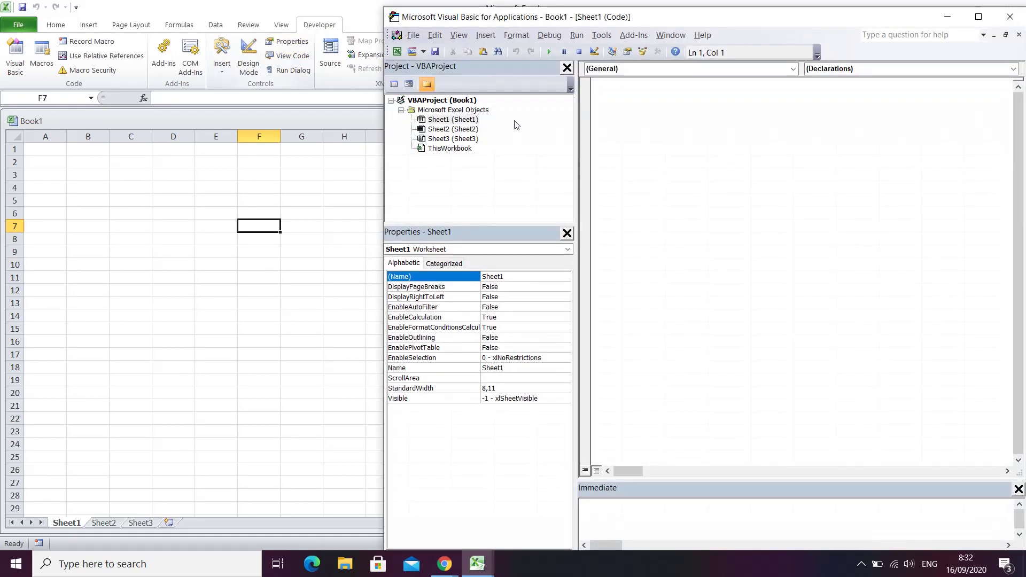
drag(759, 24, 655, 26)
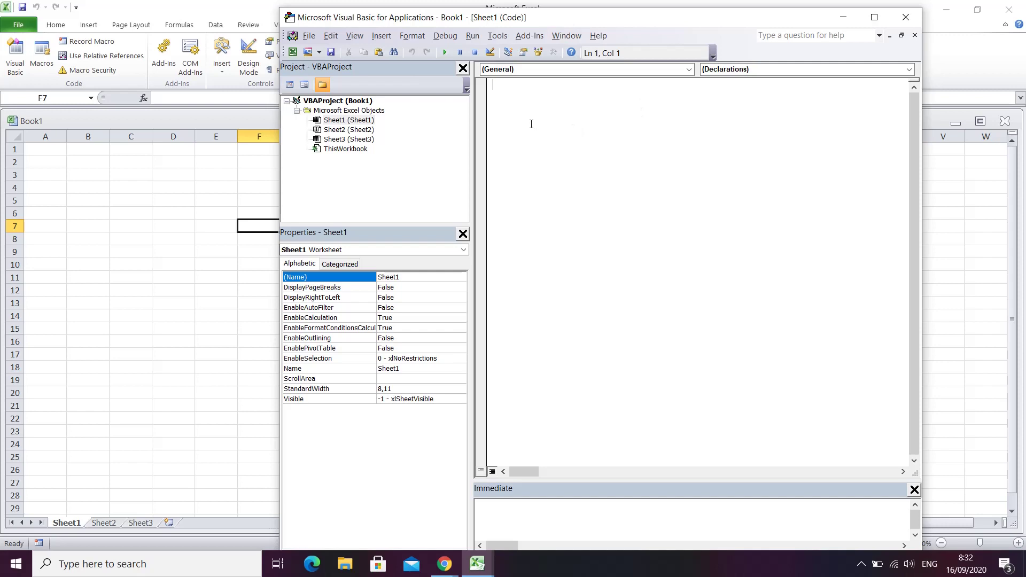
click(381, 37)
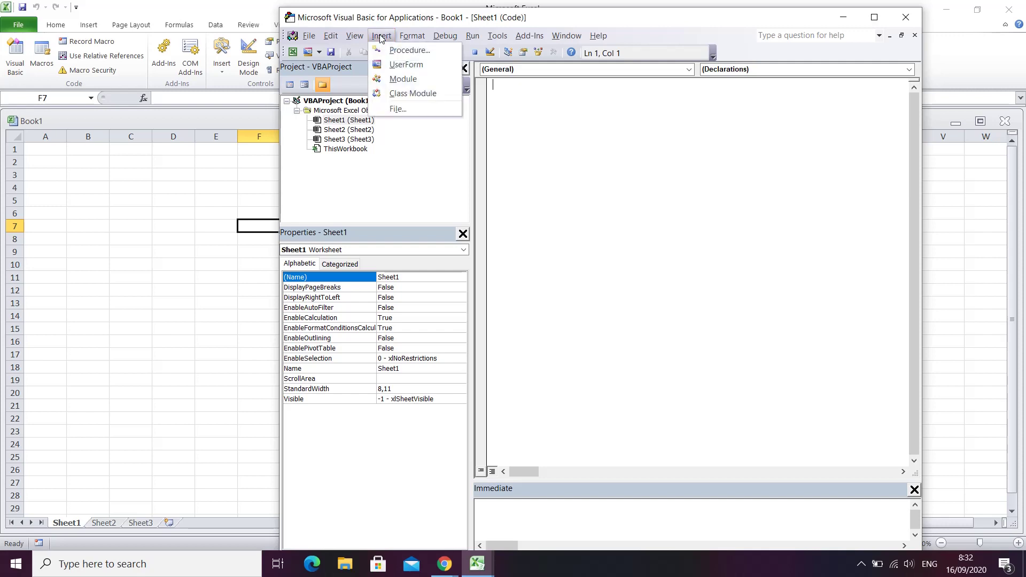
click(413, 79)
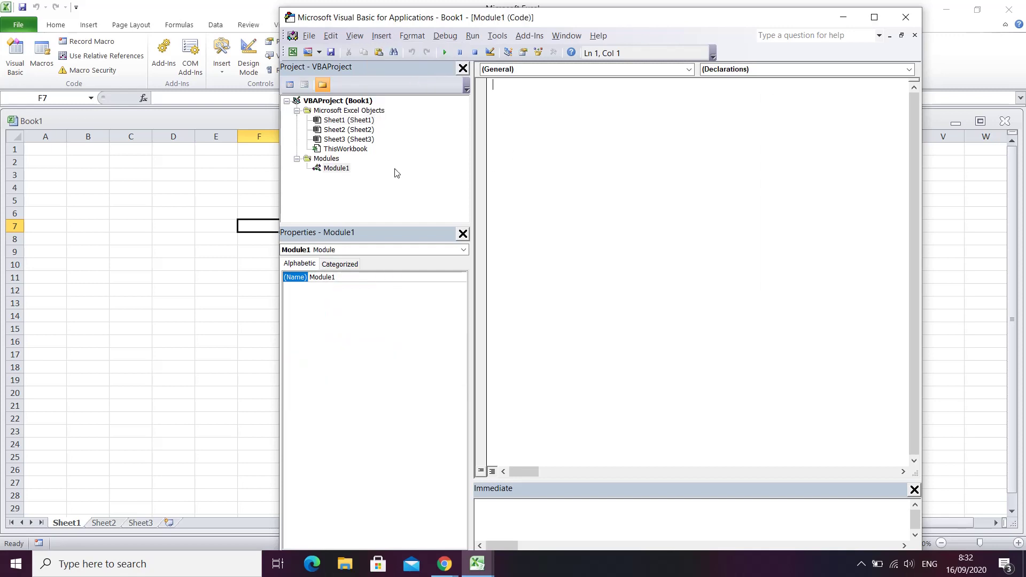
Declare a Sub MainkanSuara procedure in Module1's code pane.
click(330, 170)
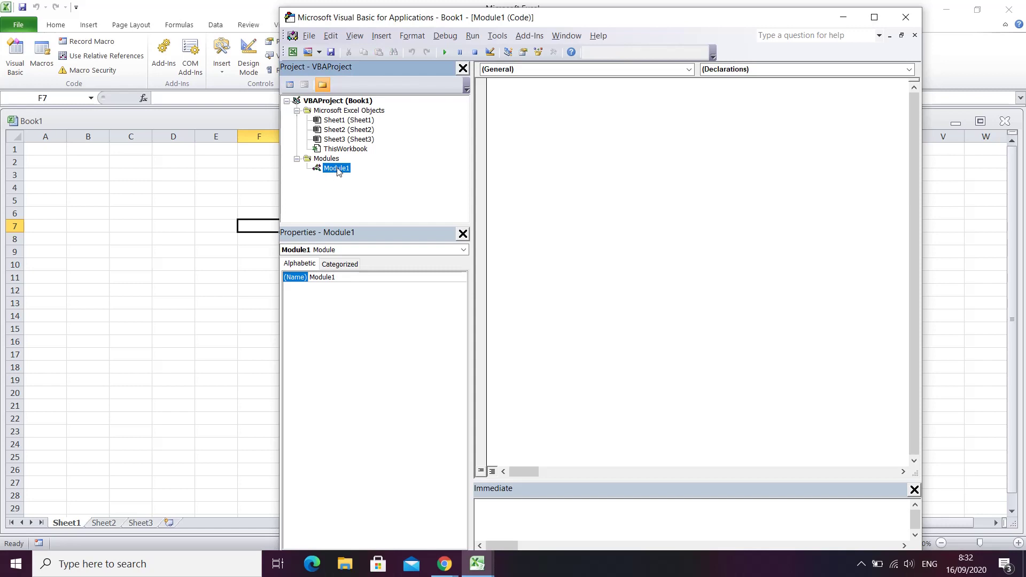
click(534, 91)
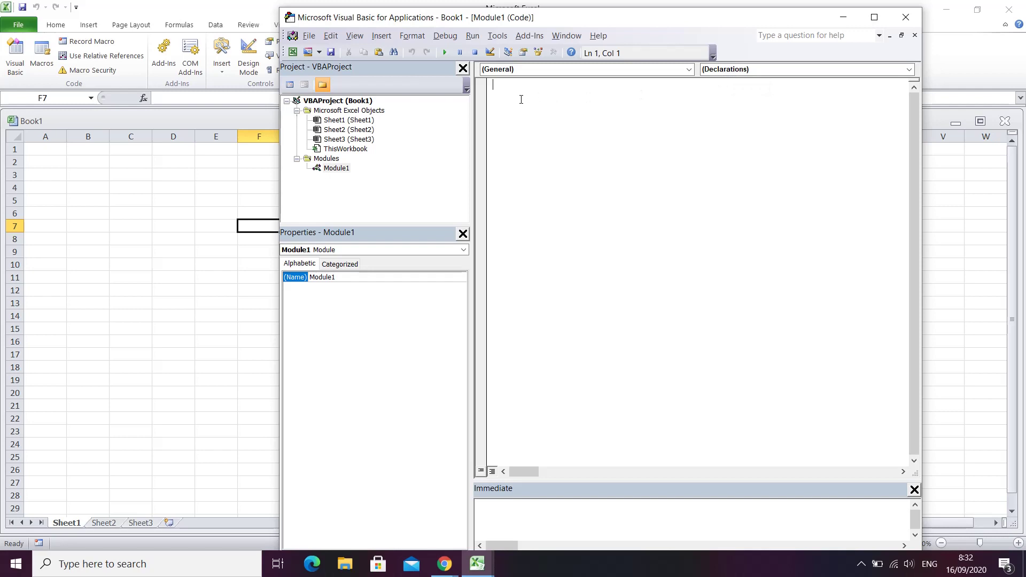
text(sub )
text(Main)
text(kanSu)
text(ara)
key(Return)
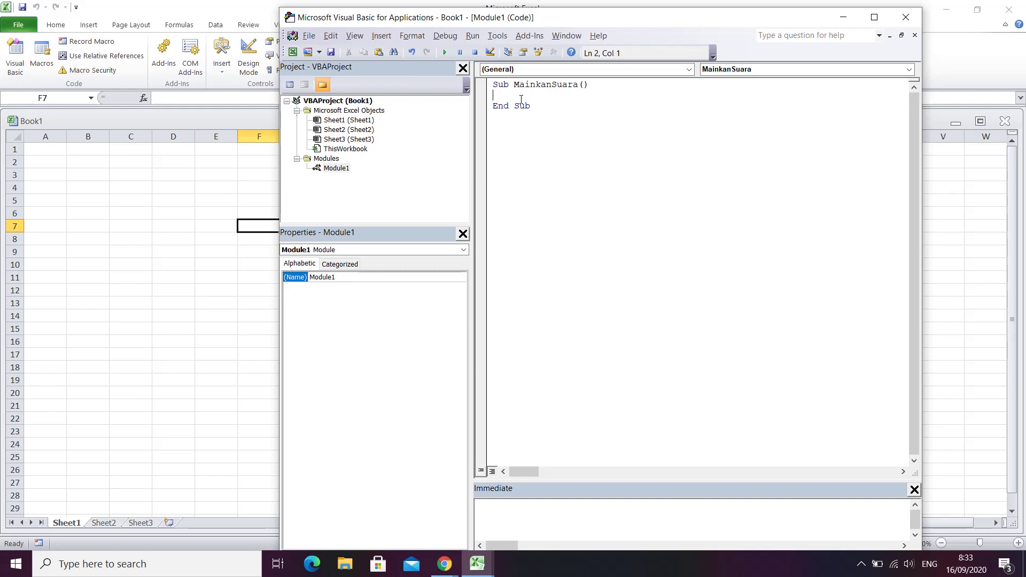
Add the line Application.Speech.Speak "Welcome to my excel" inside the procedure.
text(applica)
text(tion.)
text(spee)
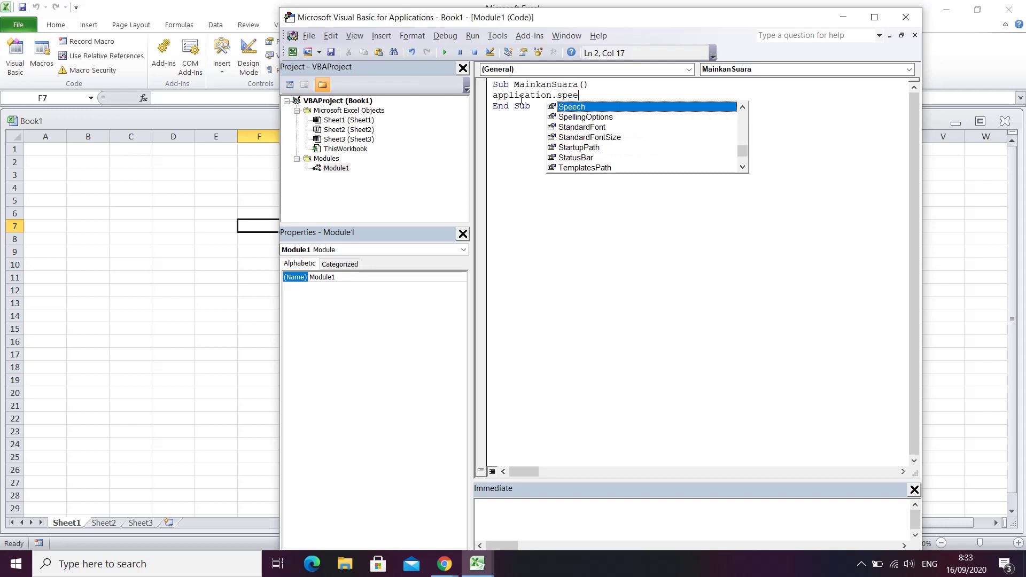
text(ch)
text(.)
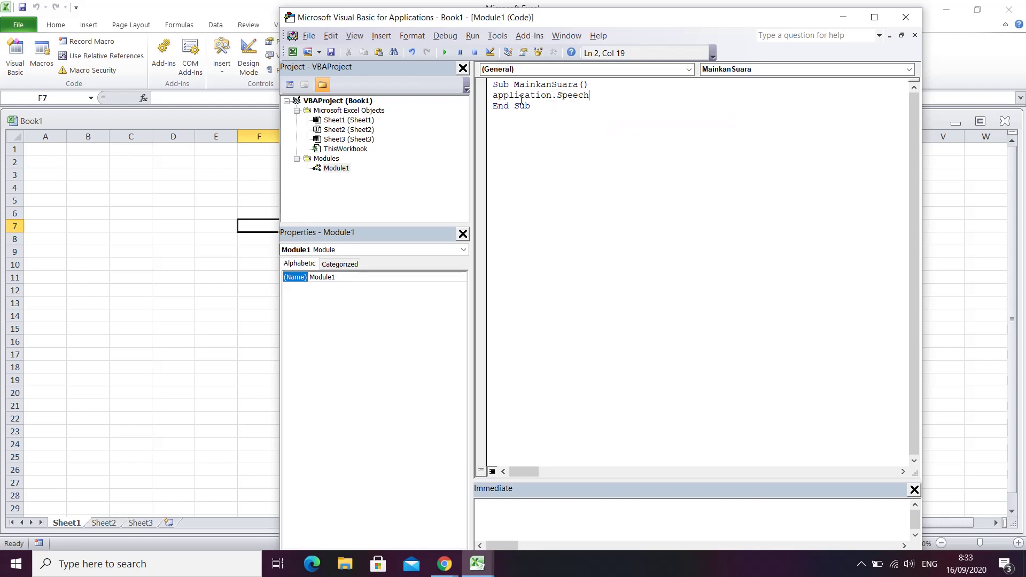
text(spek)
key(Tab)
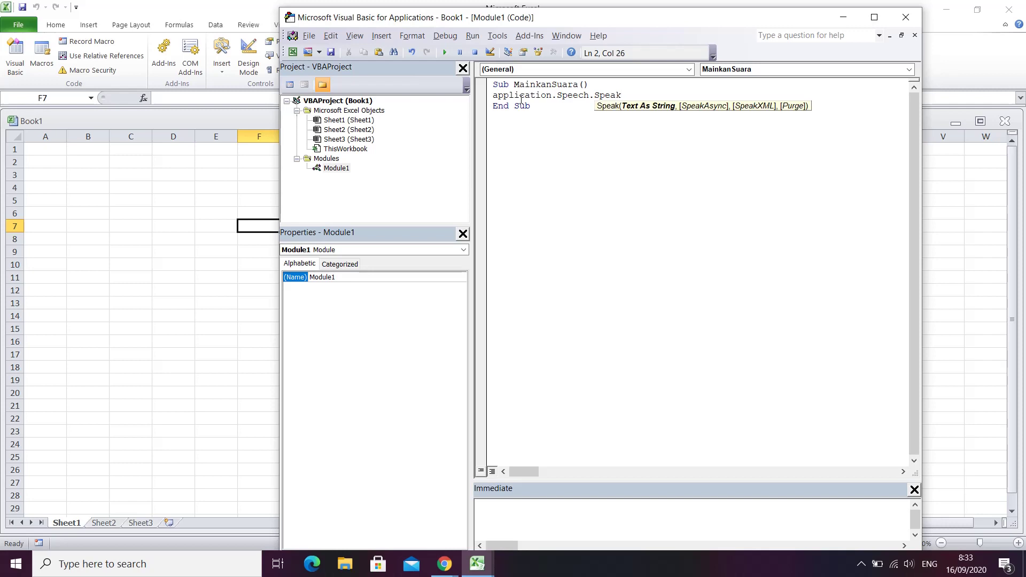
text(")
text(We)
text(lcome t)
text(o )
text(my e)
text(xcel)
text(")
key(Return)
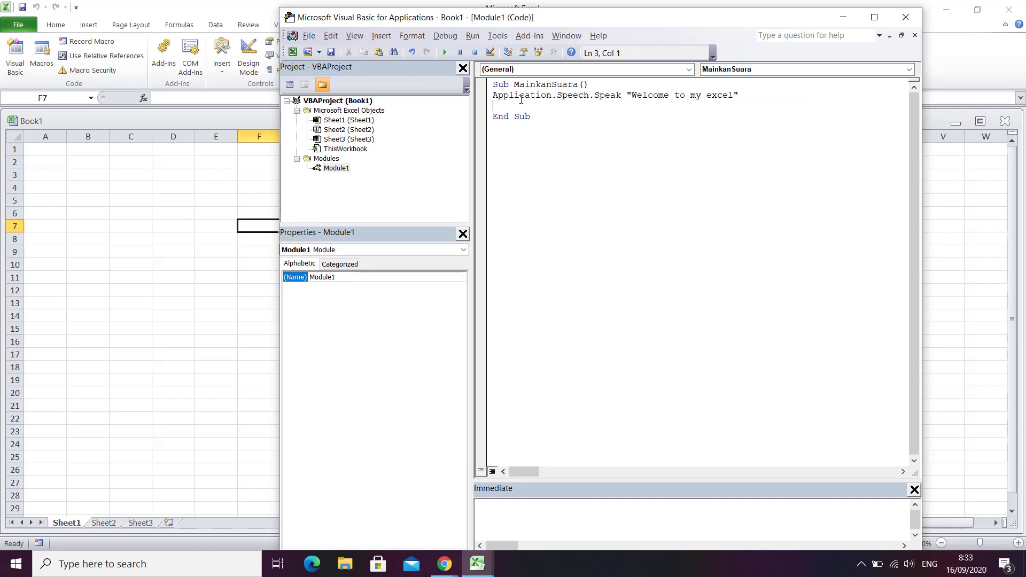
Add MsgBox "selamat datang di sini semoga harimu menyenangkan!" after the speech line.
text(msgbo)
text(x)
text(.)
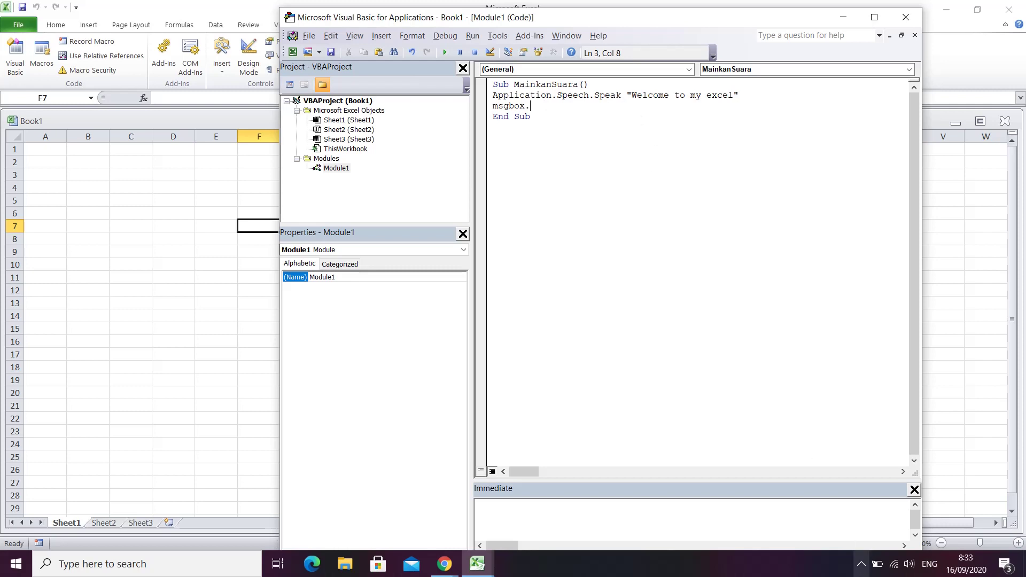
click(861, 564)
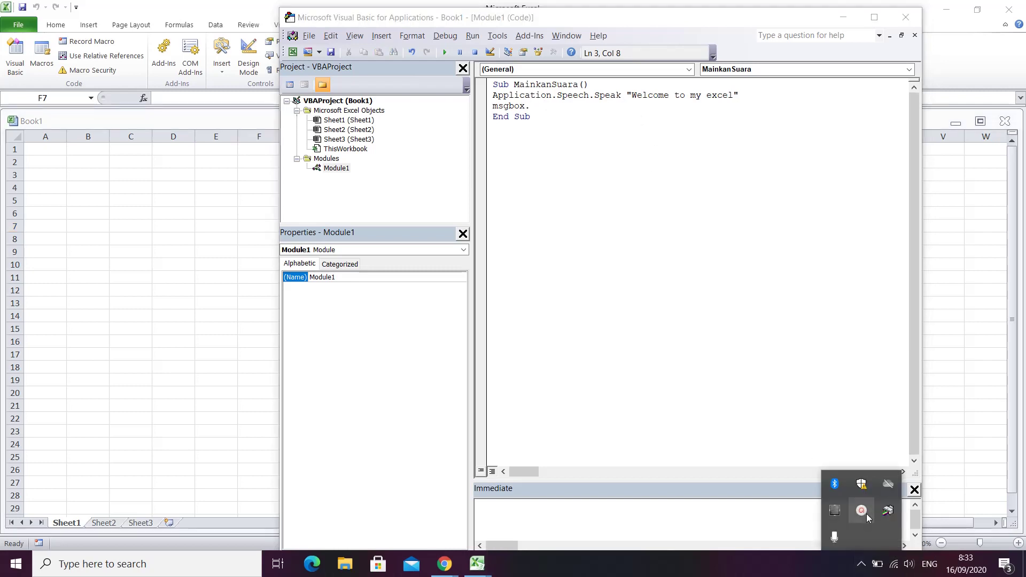
click(855, 512)
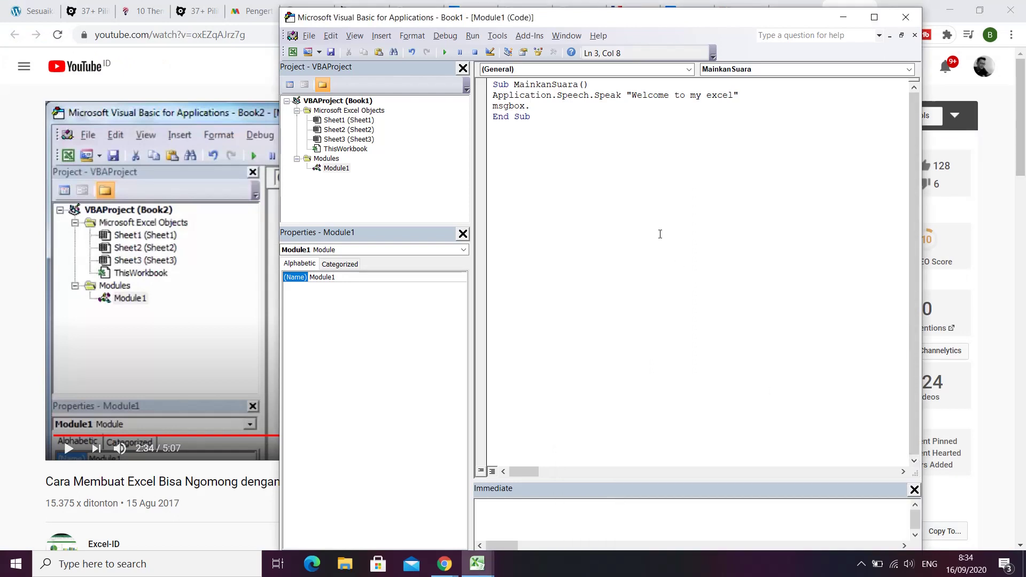
key(BackSpace)
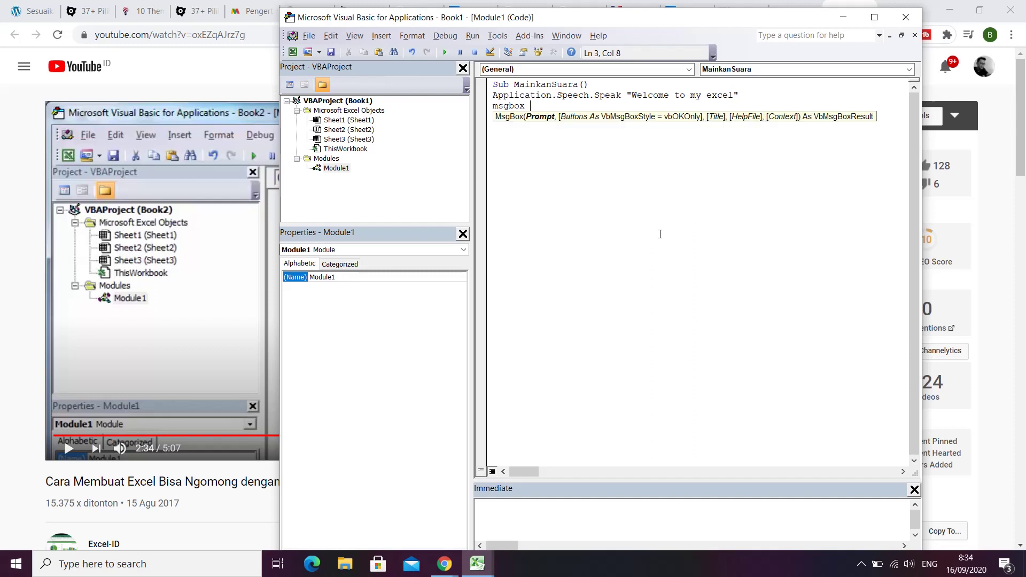
text(")
text(slemat)
key(BackSpace)
key(BackSpace)
key(BackSpace)
key(BackSpace)
key(BackSpace)
text(e)
text(lamat data)
text(ng di sini s)
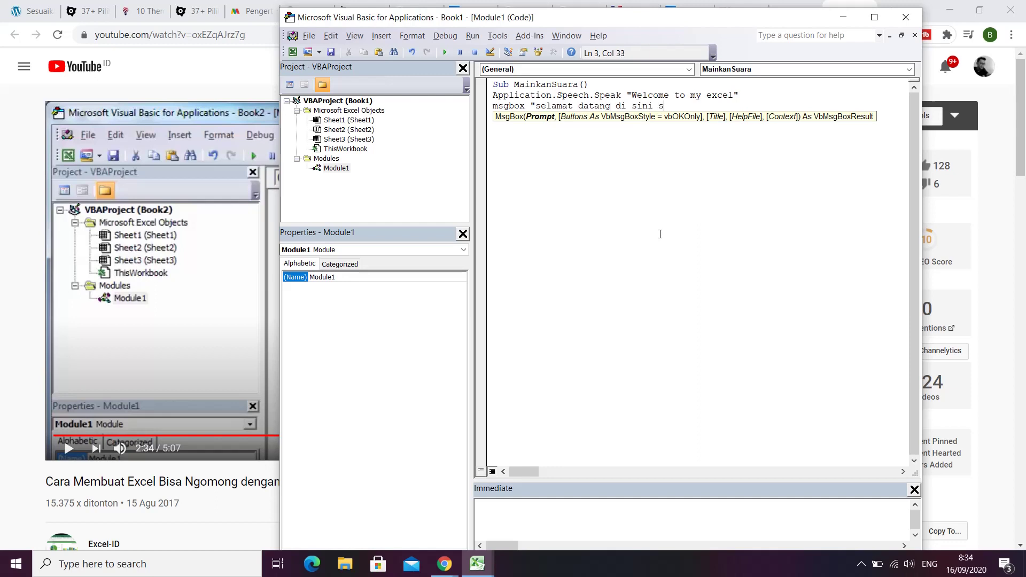
text(emoga)
key(BackSpace)
key(BackSpace)
key(BackSpace)
text(mo)
text(ga harimu)
text( menyenangkan!)
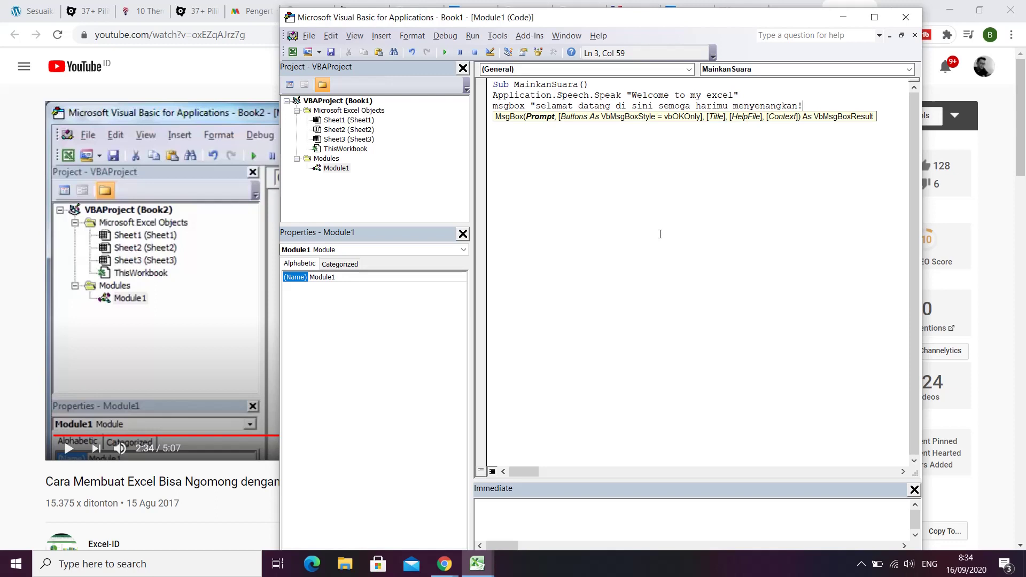
text(")
click(674, 264)
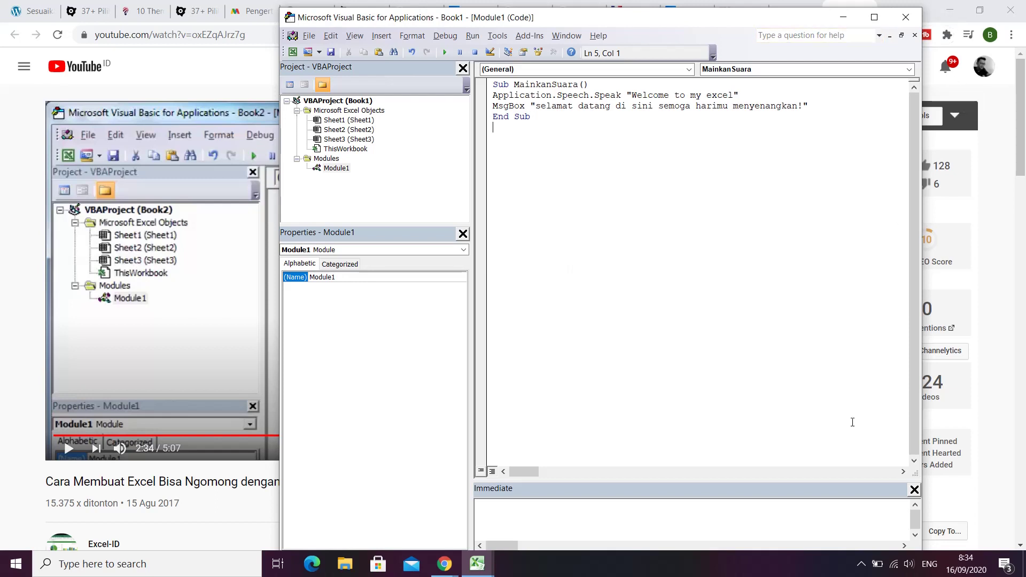
click(861, 564)
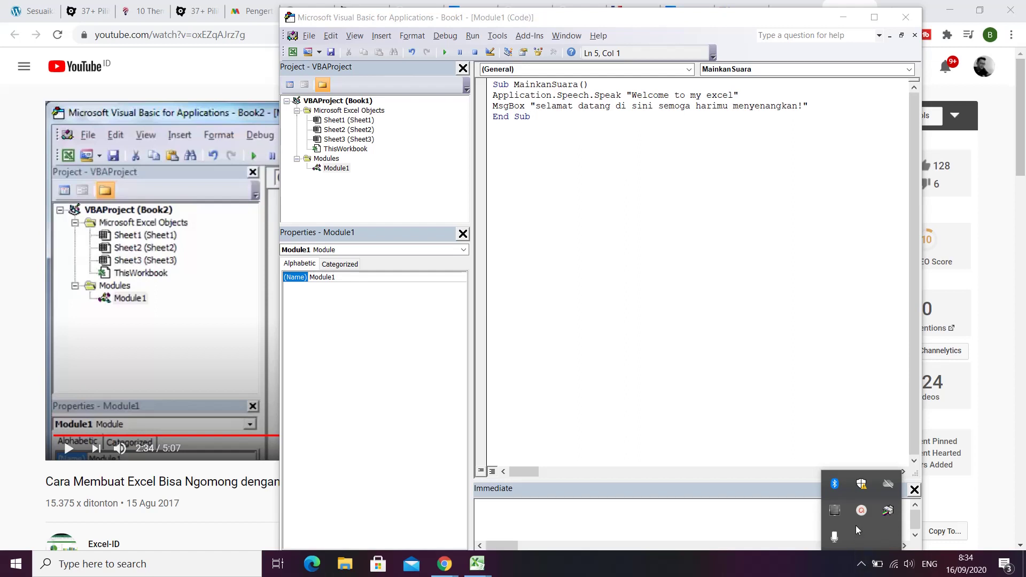
click(858, 514)
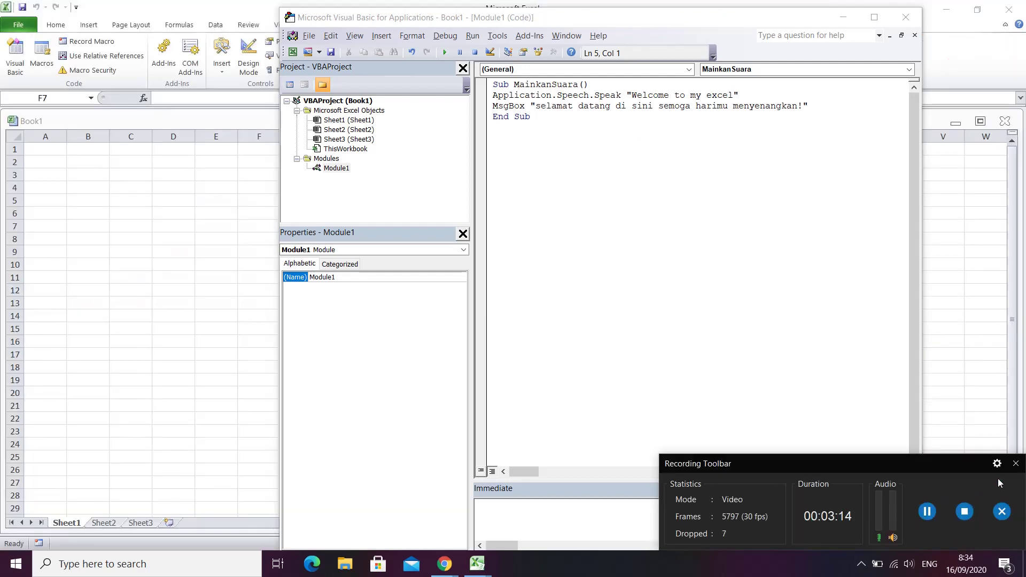
Add an empty Workbook_Open procedure to ThisWorkbook, then close the VBA editor.
click(1011, 470)
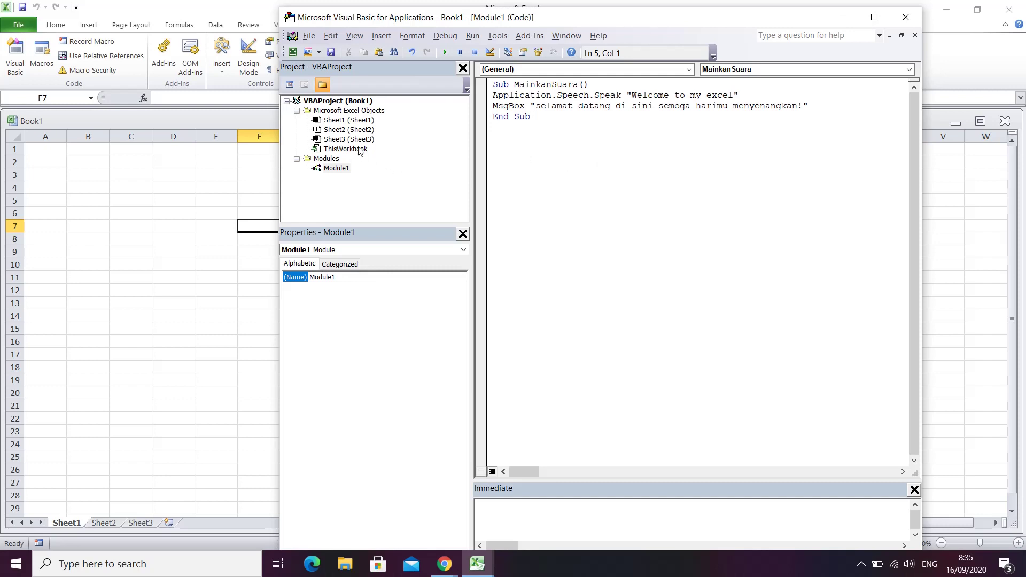
double_click(359, 151)
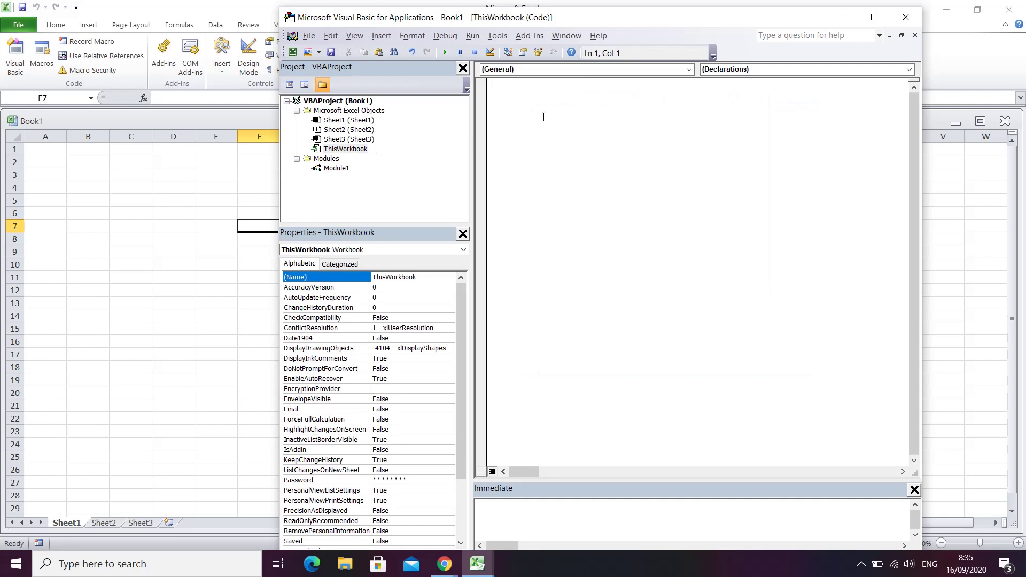
click(611, 71)
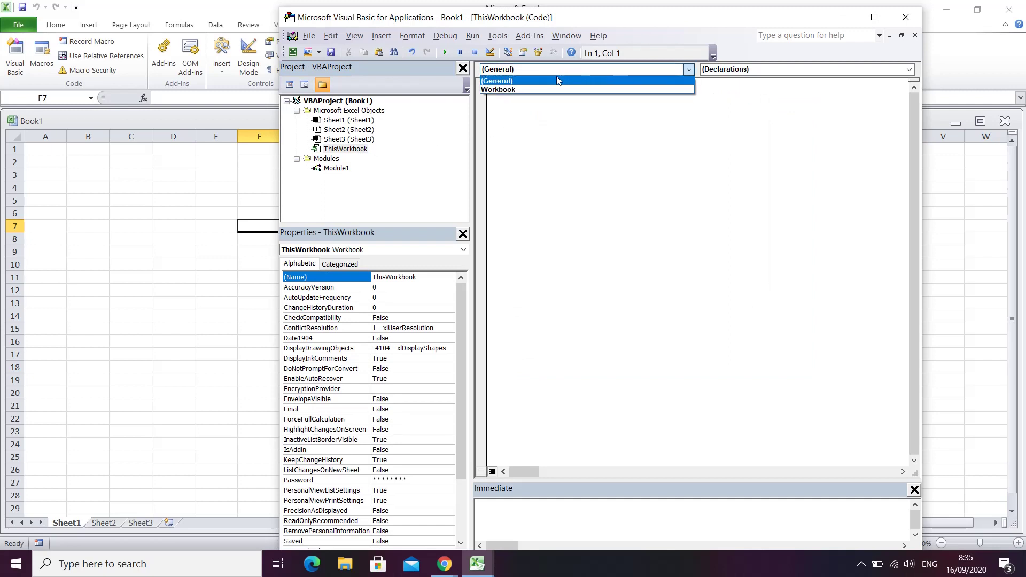
click(526, 90)
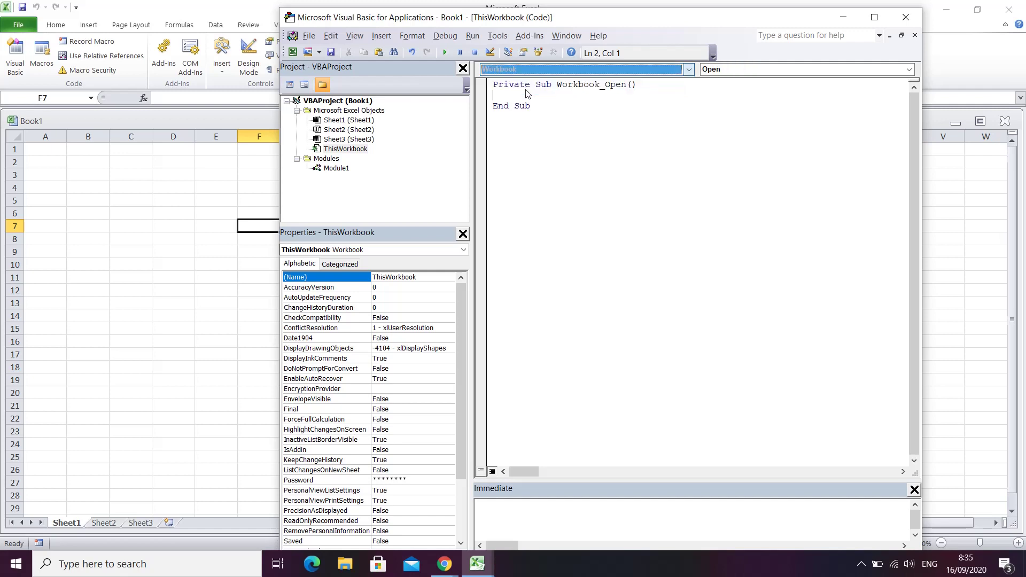
click(714, 69)
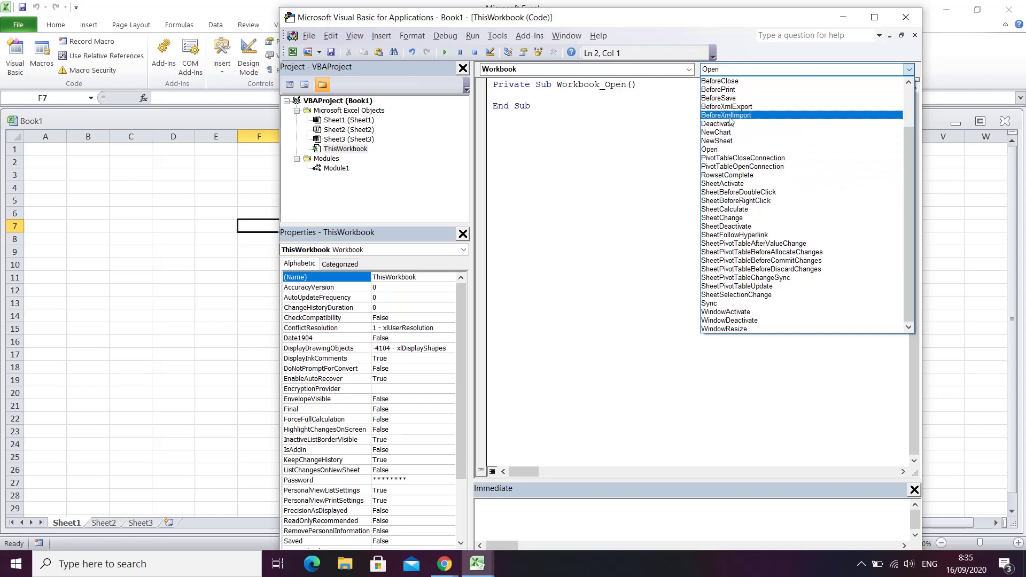
drag(909, 145, 908, 97)
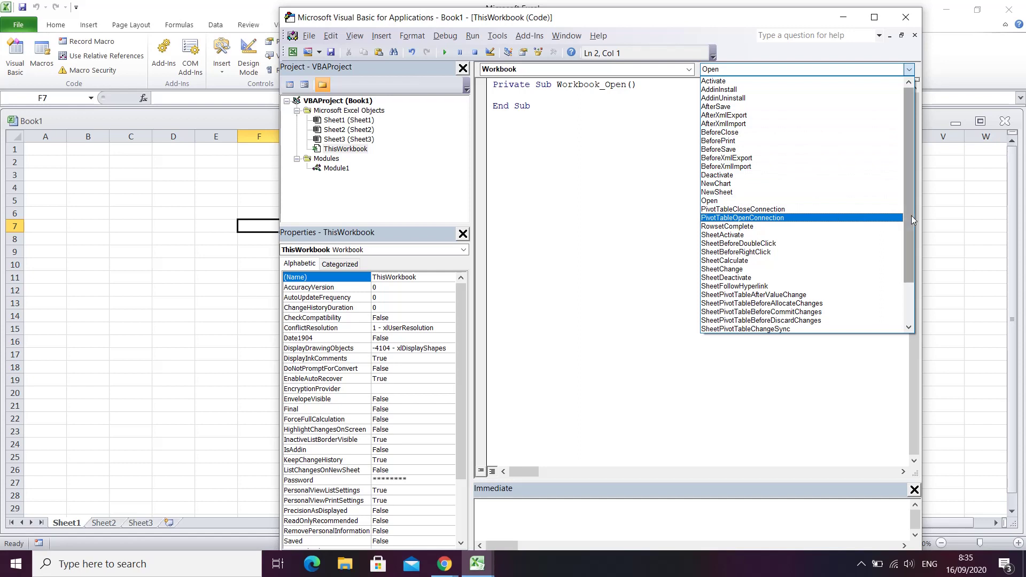
mouse_move(912, 217)
mouse_down()
mouse_move(912, 267)
mouse_move(918, 216)
mouse_up()
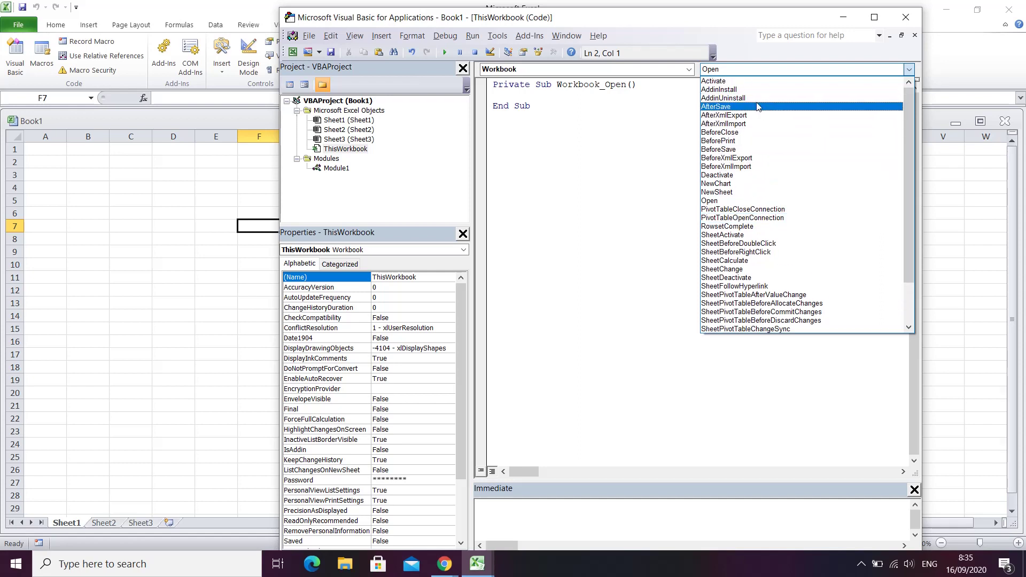
click(725, 202)
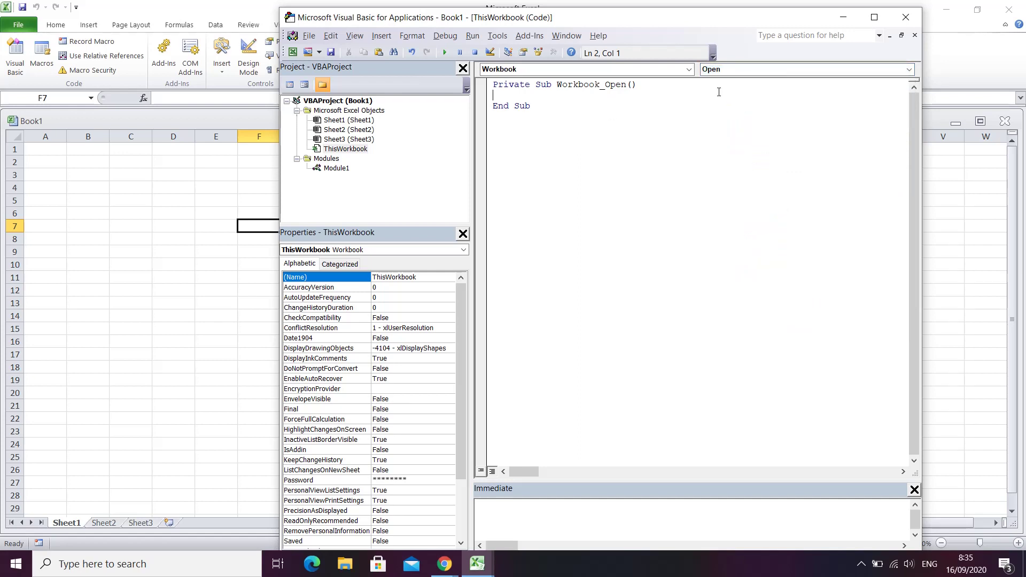
click(911, 22)
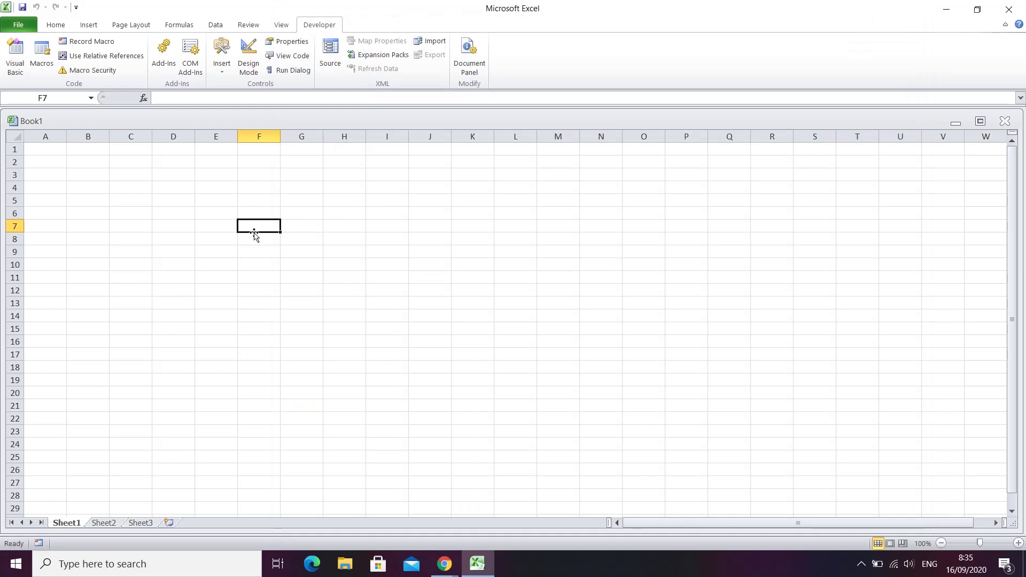
Draw a Form Controls button over F6:G8 and assign it the MainkanSuara macro.
click(369, 250)
click(260, 227)
click(223, 70)
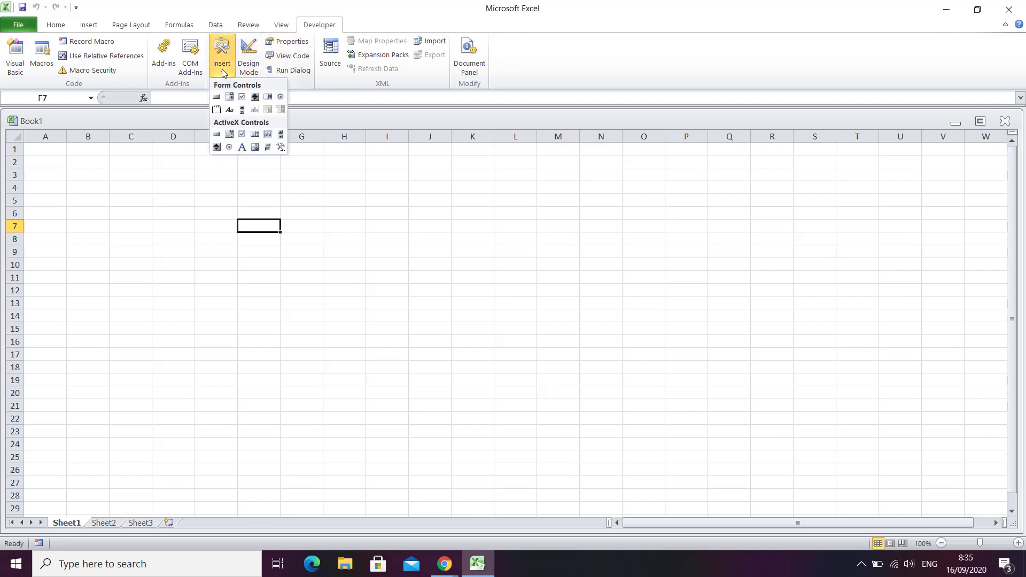
click(216, 96)
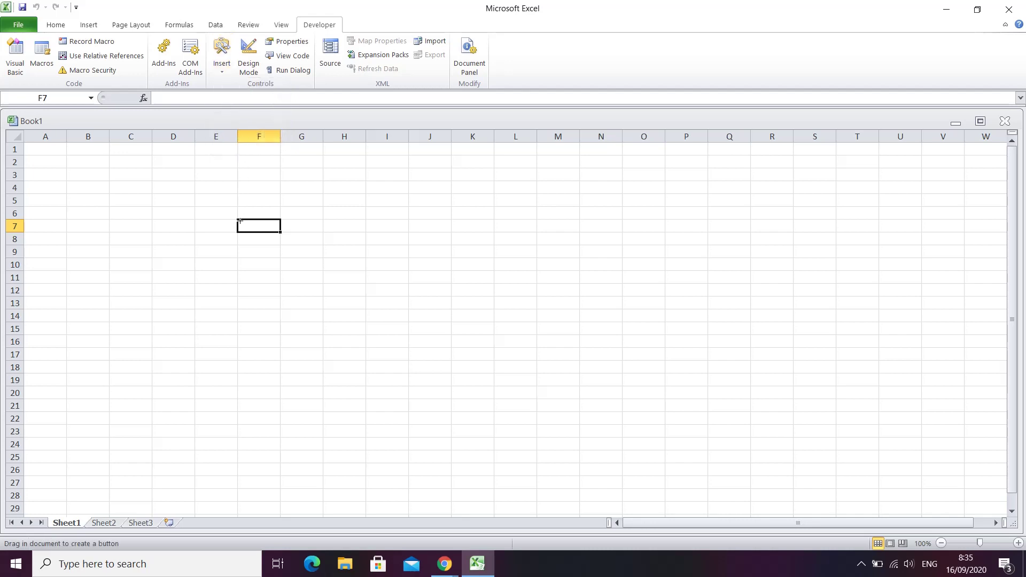
drag(239, 216, 238, 213)
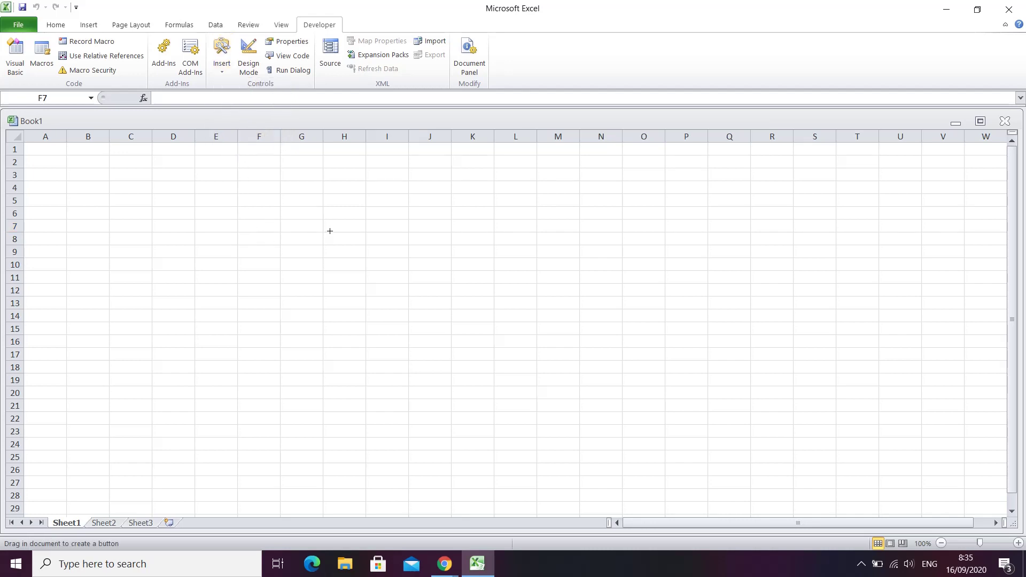
drag(330, 231, 338, 243)
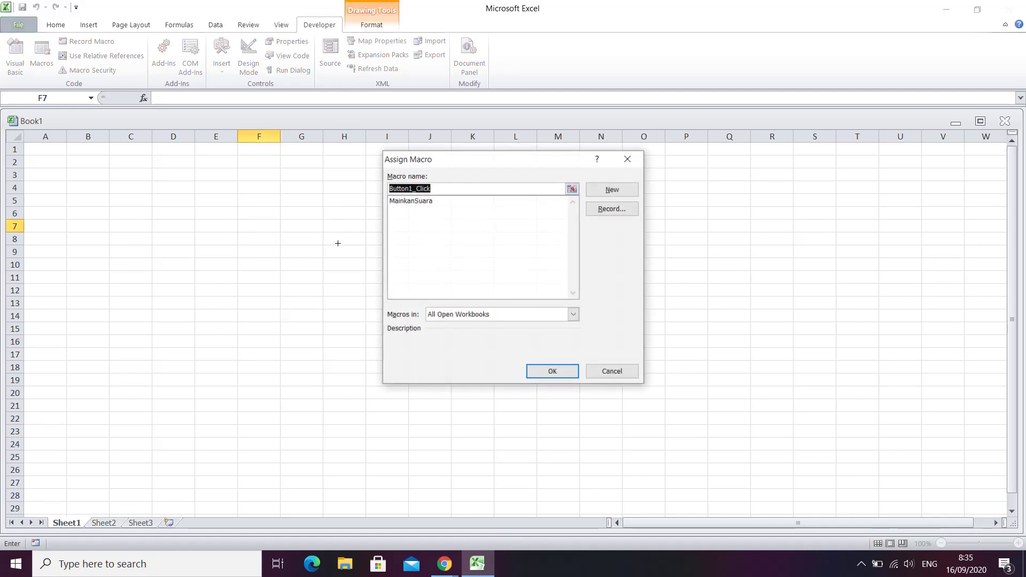
click(426, 202)
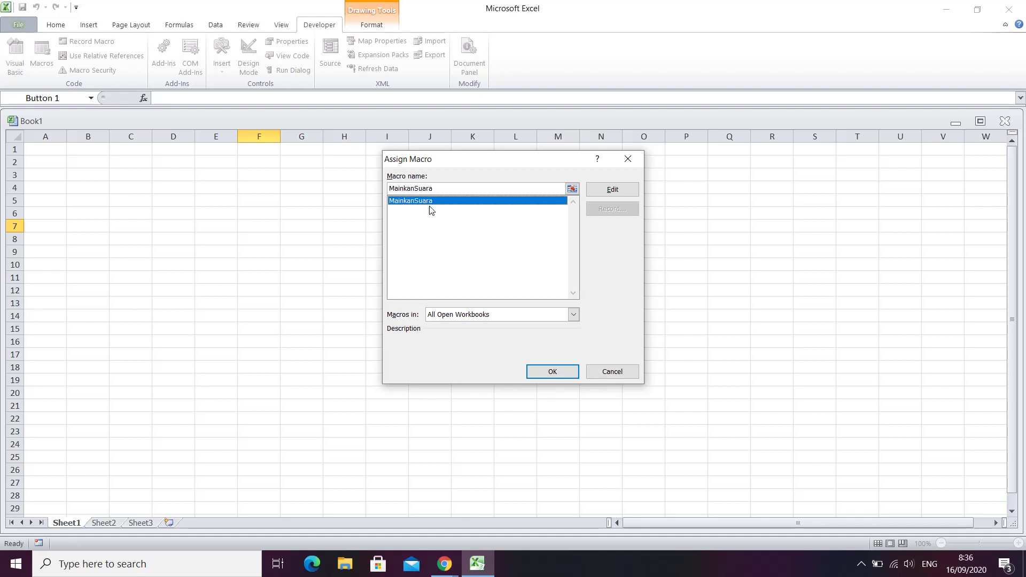
click(543, 374)
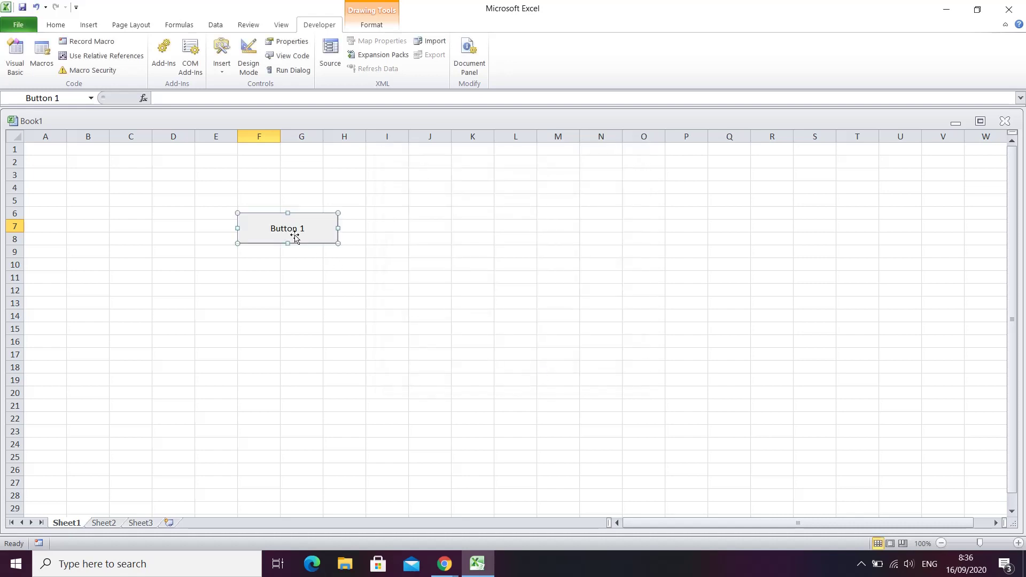
Change the button caption from 'Button 1' to 'Klik Aku'.
click(291, 229)
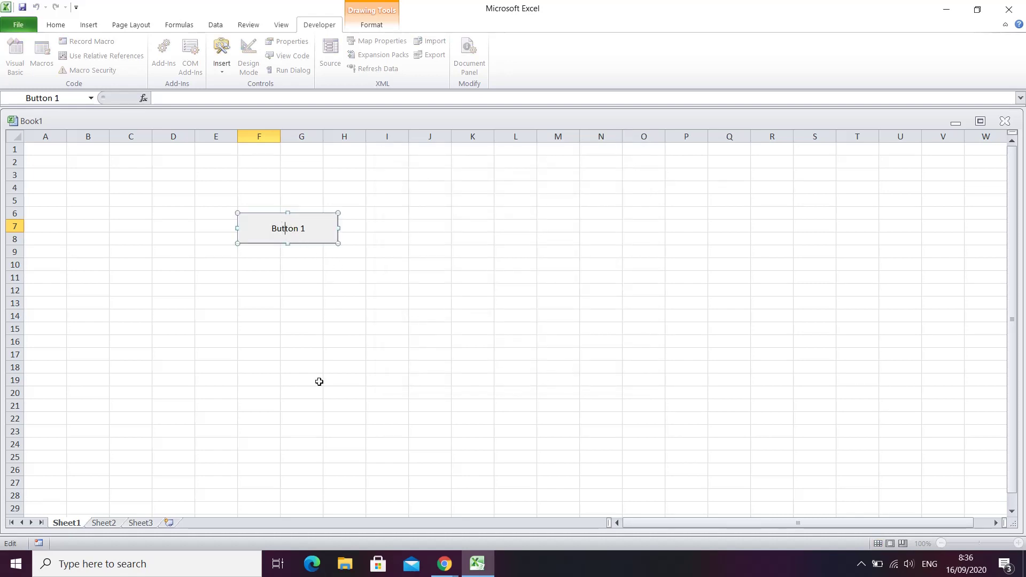
key(BackSpace)
key(BackSpace)
key(BackSpace)
key(BackSpace)
key(BackSpace)
key(BackSpace)
key(BackSpace)
text(Klik Ak)
text(u)
click(574, 308)
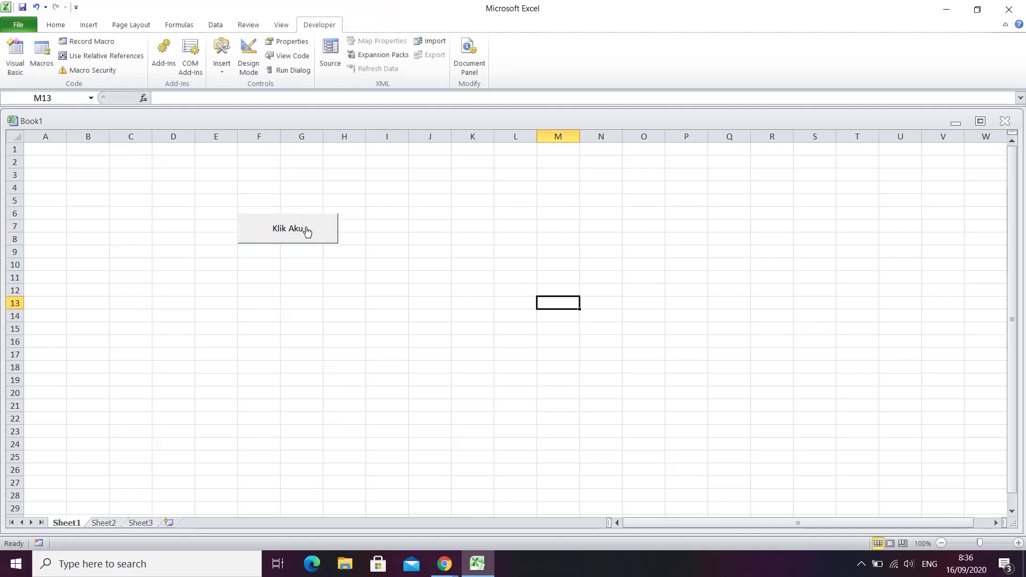
click(417, 300)
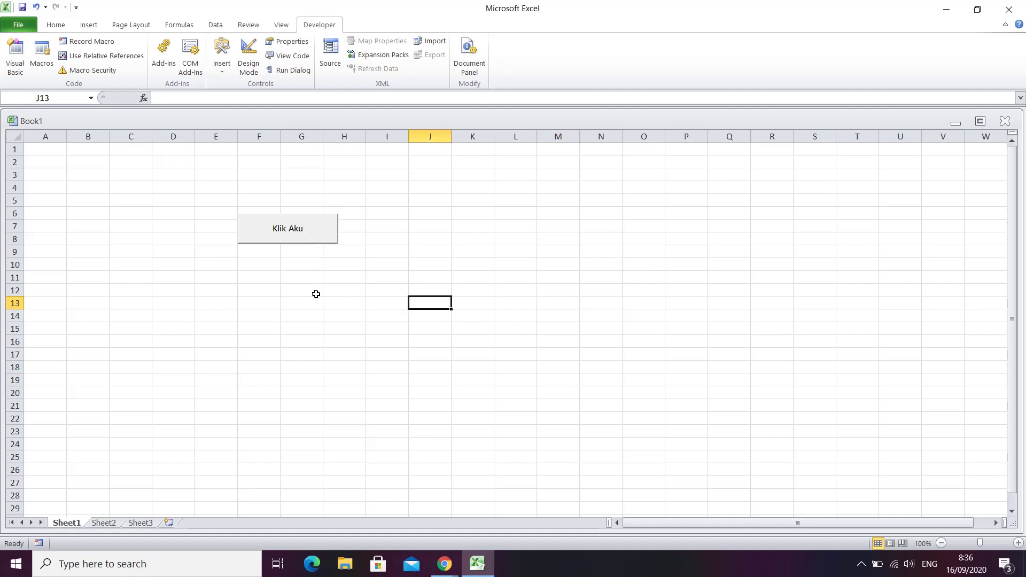
Run Klik Aku twice, closing the greeting message each time.
click(289, 230)
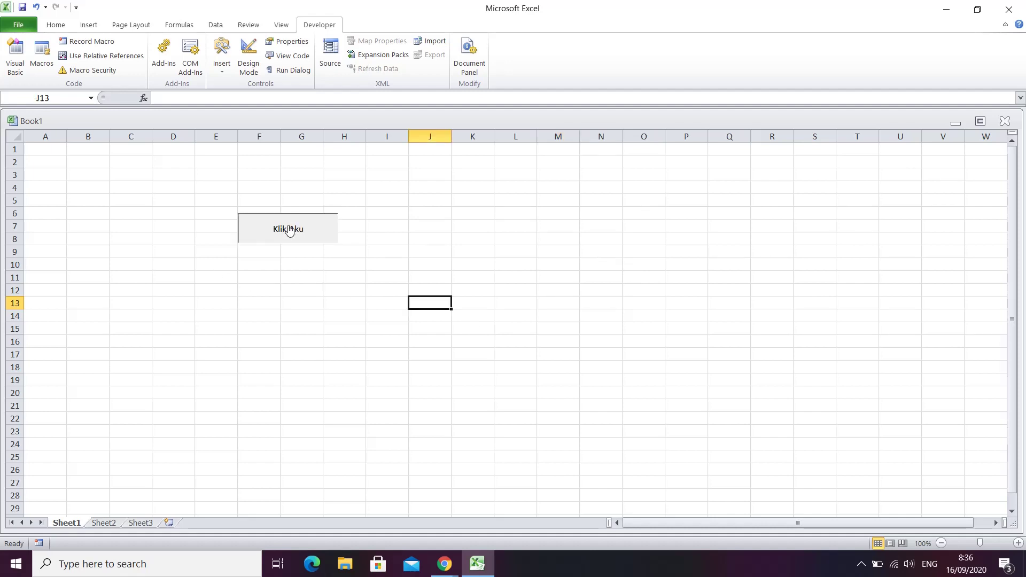
click(289, 230)
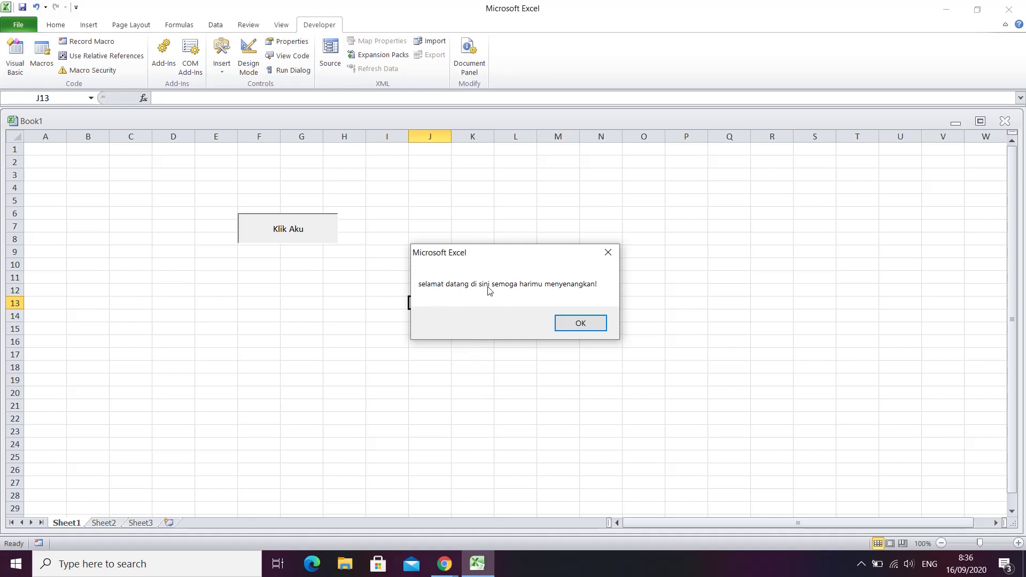
click(575, 326)
click(309, 237)
click(602, 324)
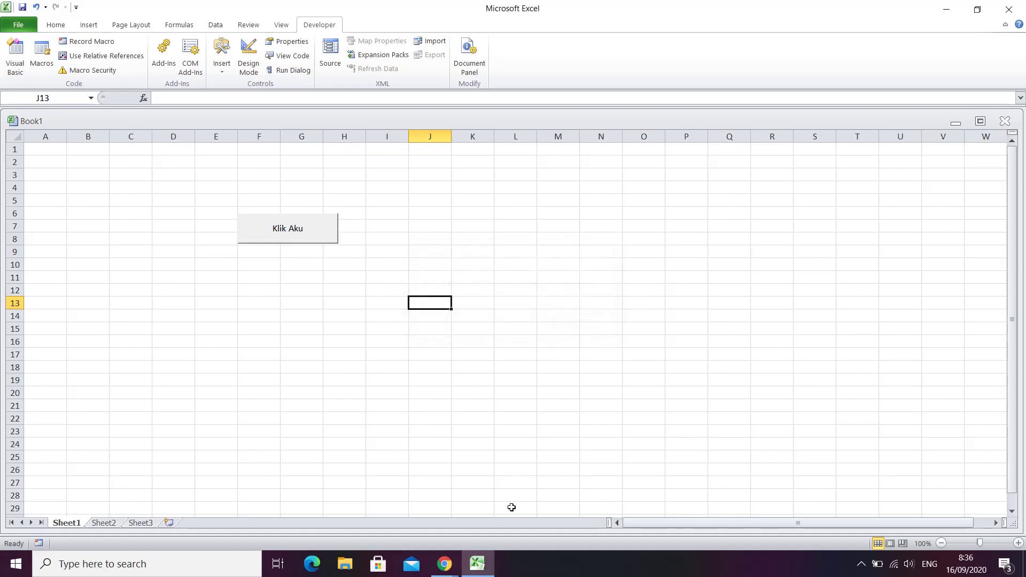
click(488, 561)
click(480, 561)
Replace Module1's spoken text with "selamat datang di sini" and run Klik Aku again.
click(287, 57)
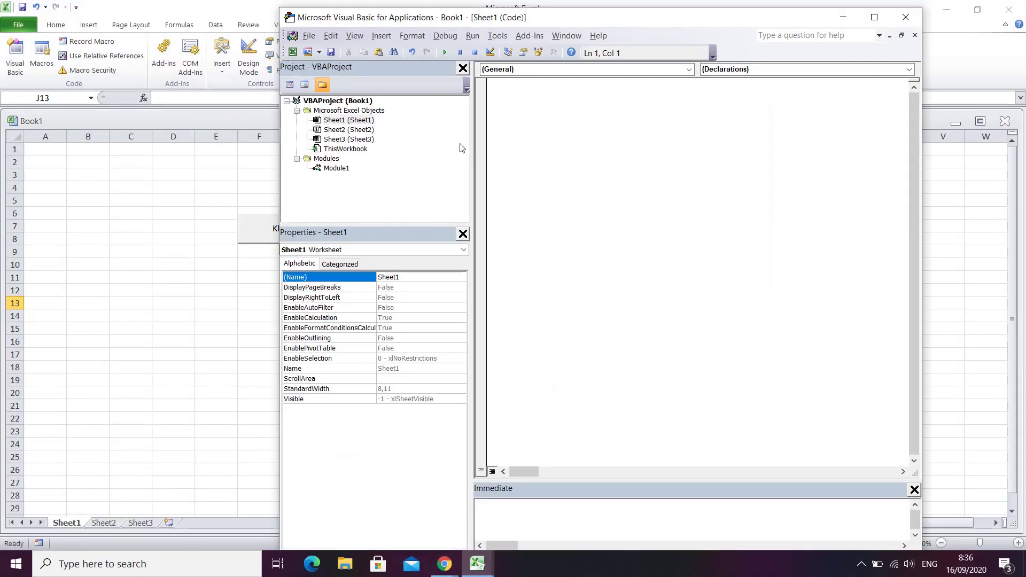
click(337, 168)
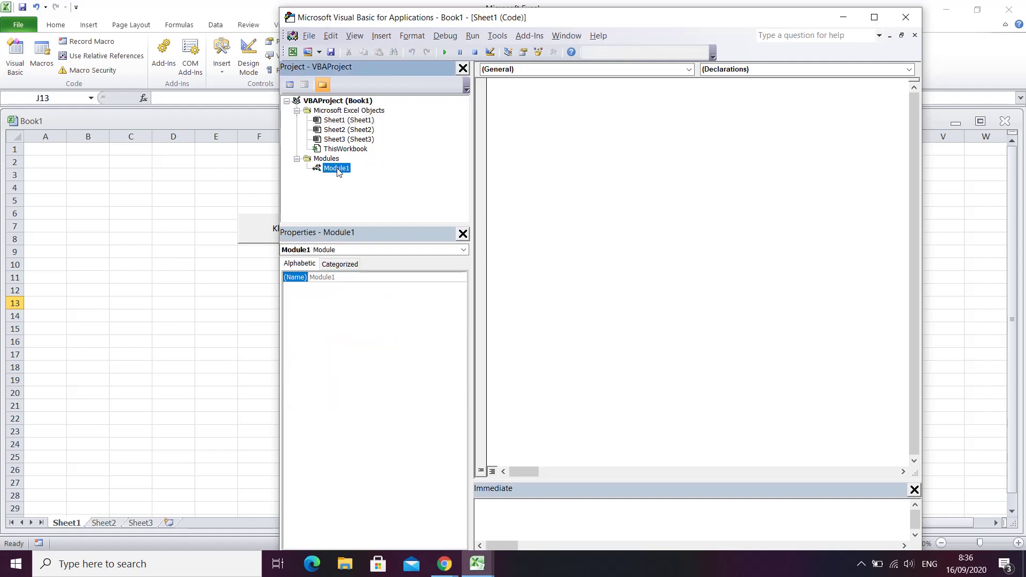
double_click(336, 169)
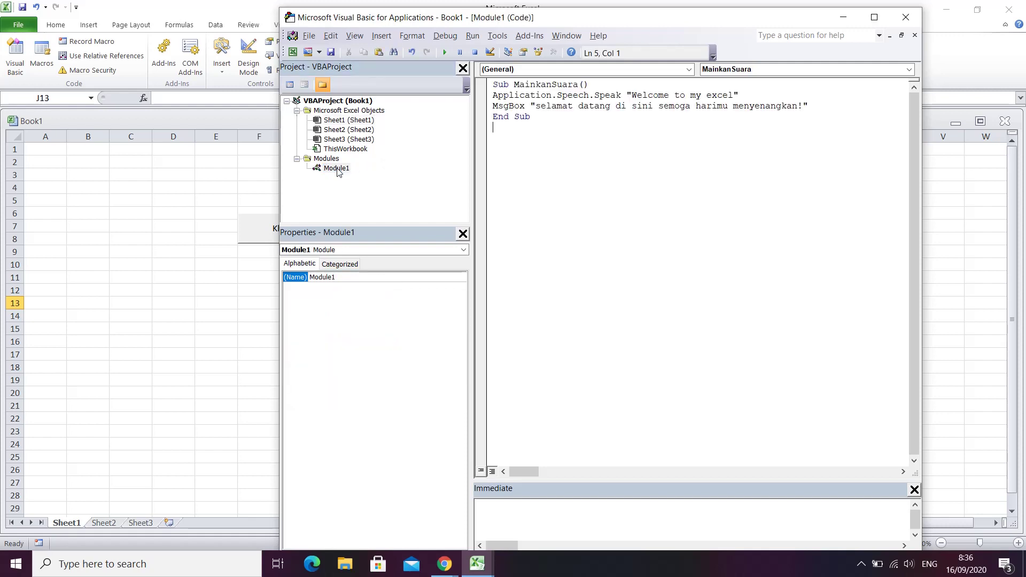
click(733, 95)
key(BackSpace)
key(BackSpace)
key(BackSpace)
key(BackSpace)
key(BackSpace)
key(BackSpace)
key(BackSpace)
key(BackSpace)
key(BackSpace)
key(BackSpace)
key(BackSpace)
key(BackSpace)
key(BackSpace)
text(elamat data)
text(ng di sini)
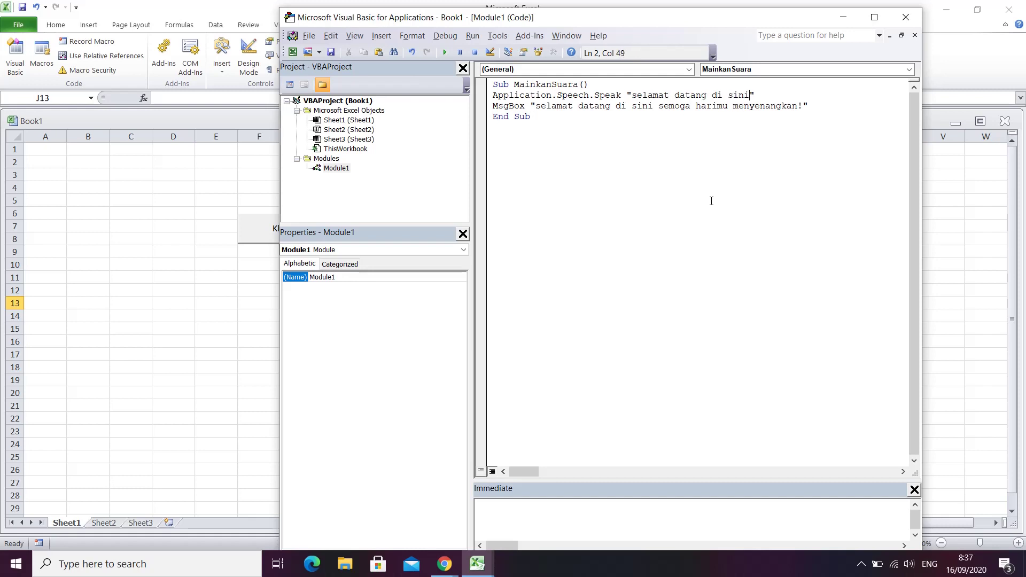
click(209, 309)
click(276, 235)
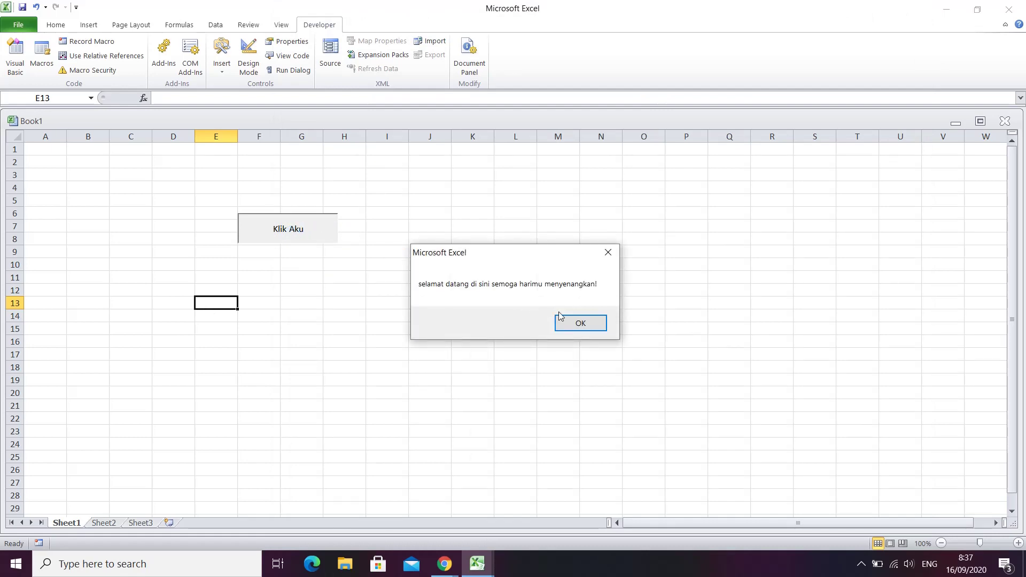
Close the greeting, rerun Klik Aku and close it again, then reopen View Code.
click(583, 323)
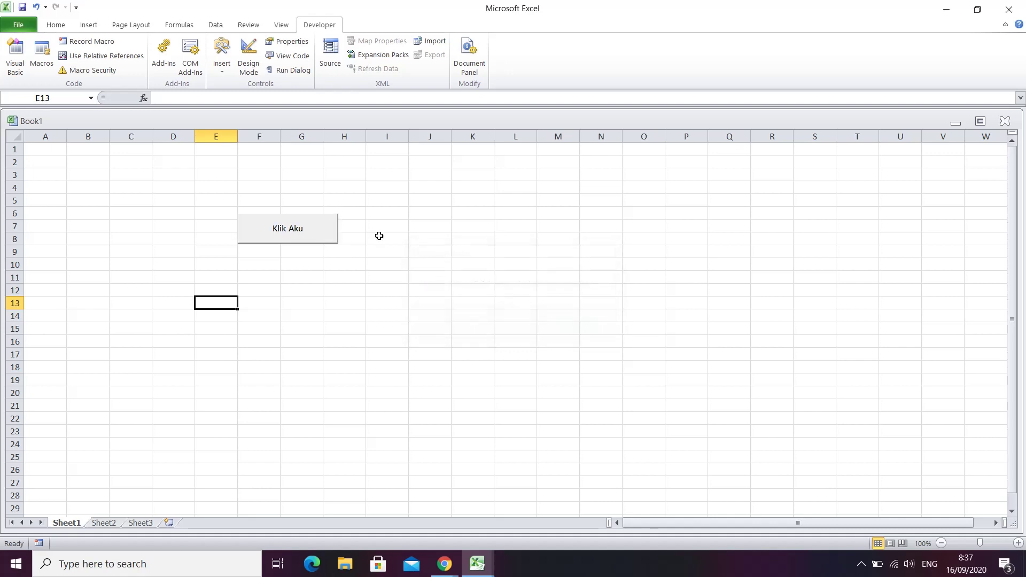
click(291, 229)
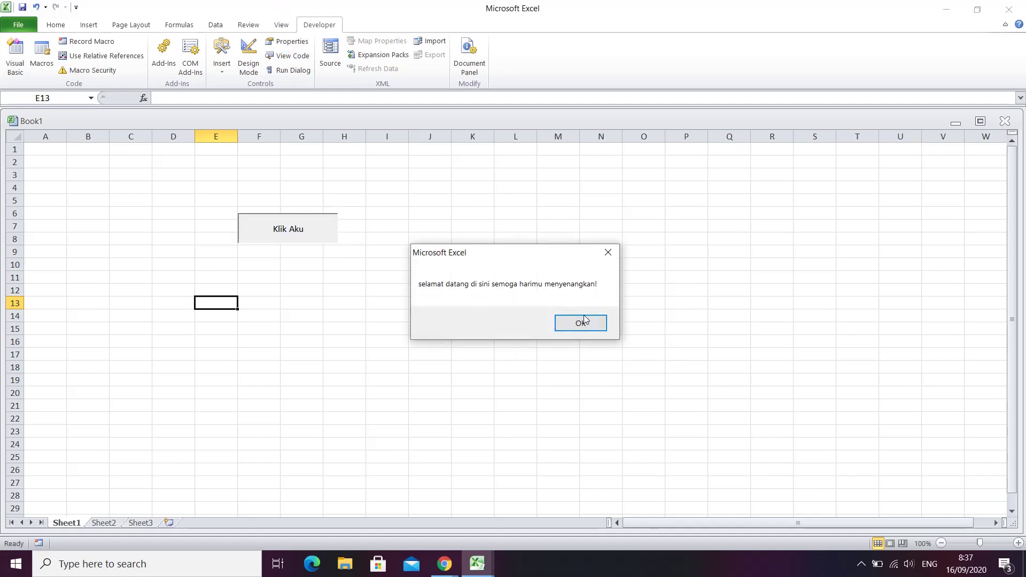
click(583, 323)
click(291, 56)
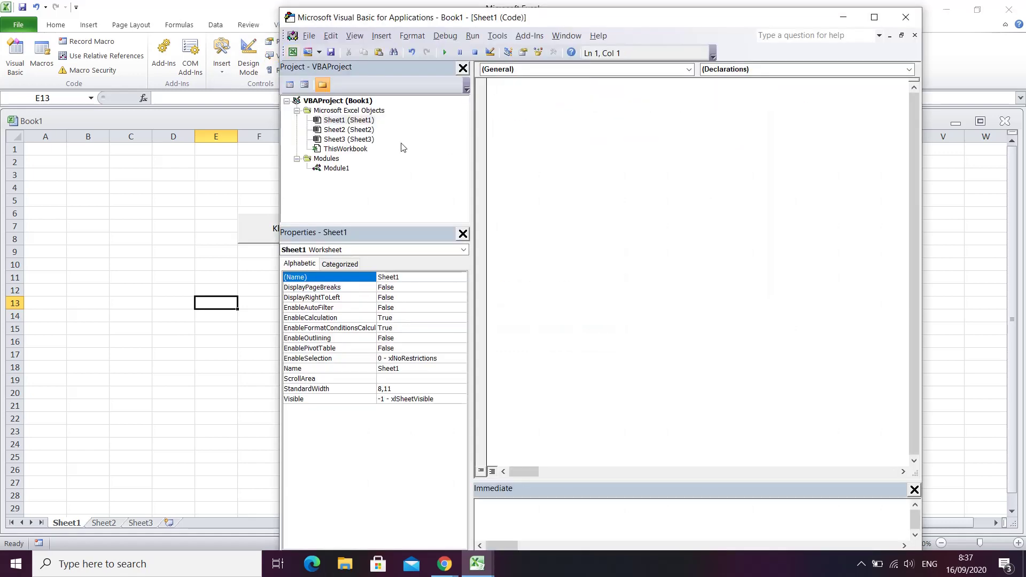
Open Module1 and walk through the Sub line, spoken text and greeting MsgBox.
double_click(336, 168)
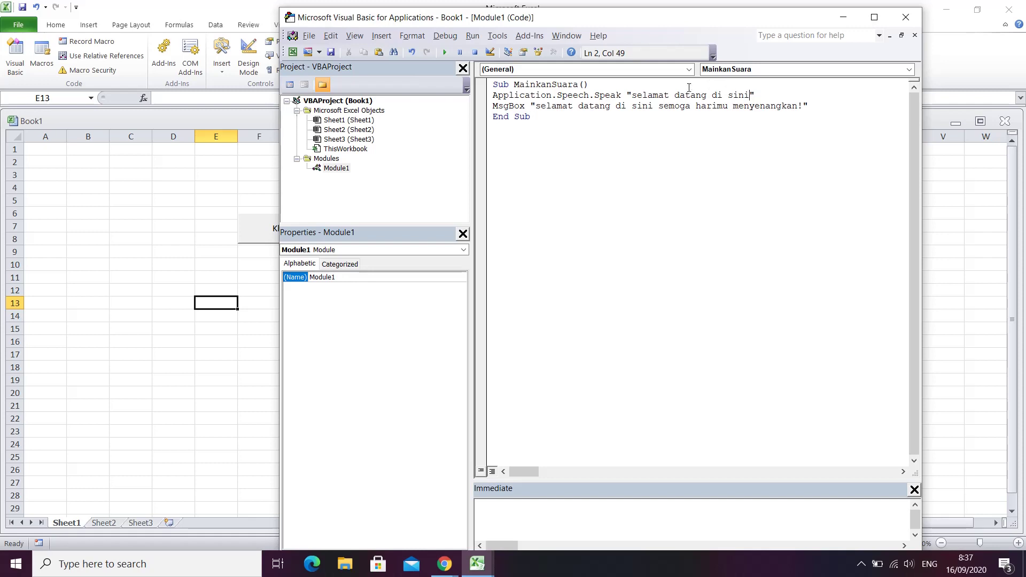
click(644, 96)
click(661, 88)
click(554, 106)
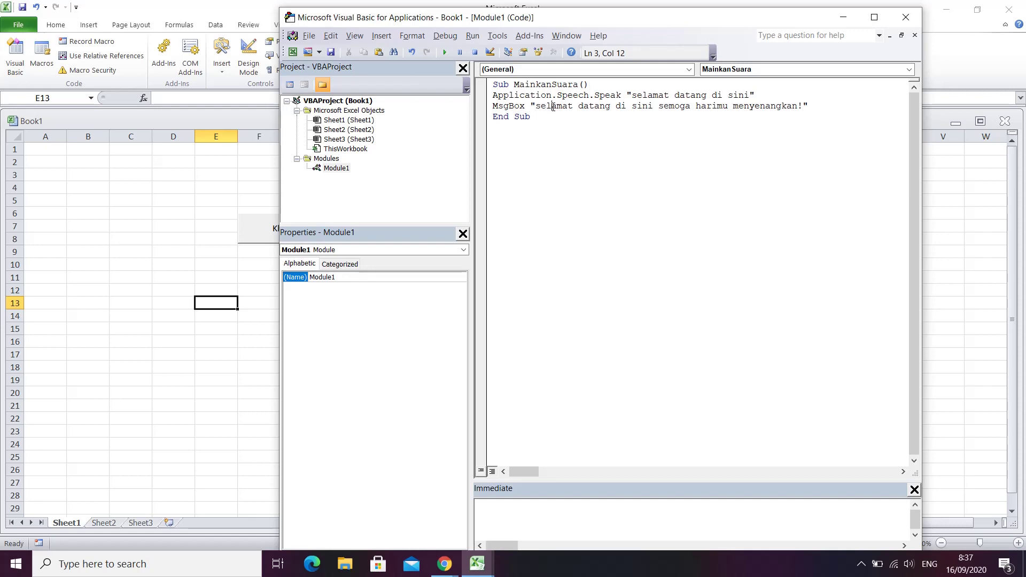
click(650, 106)
click(669, 105)
click(709, 106)
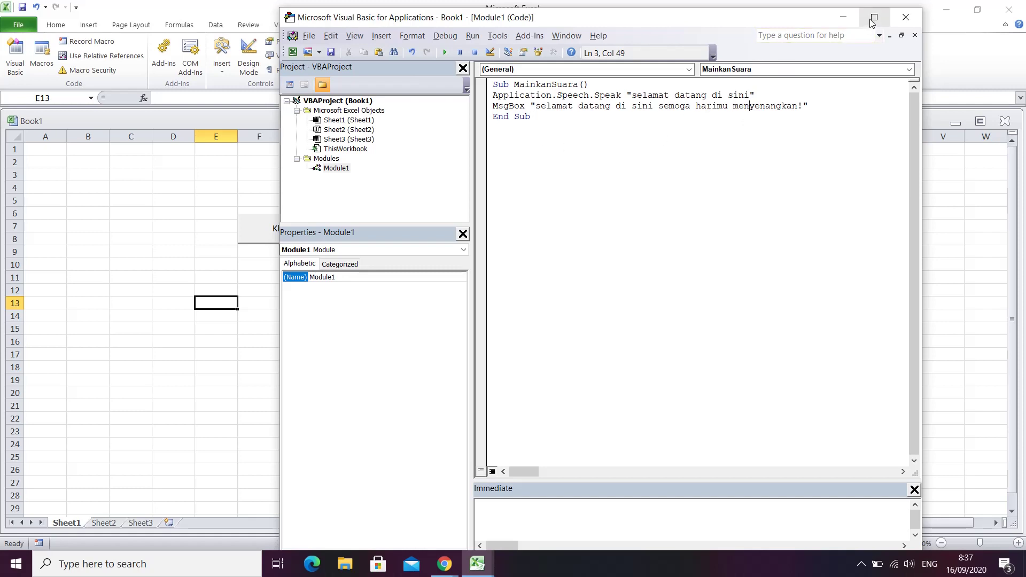
drag(787, 17, 579, 11)
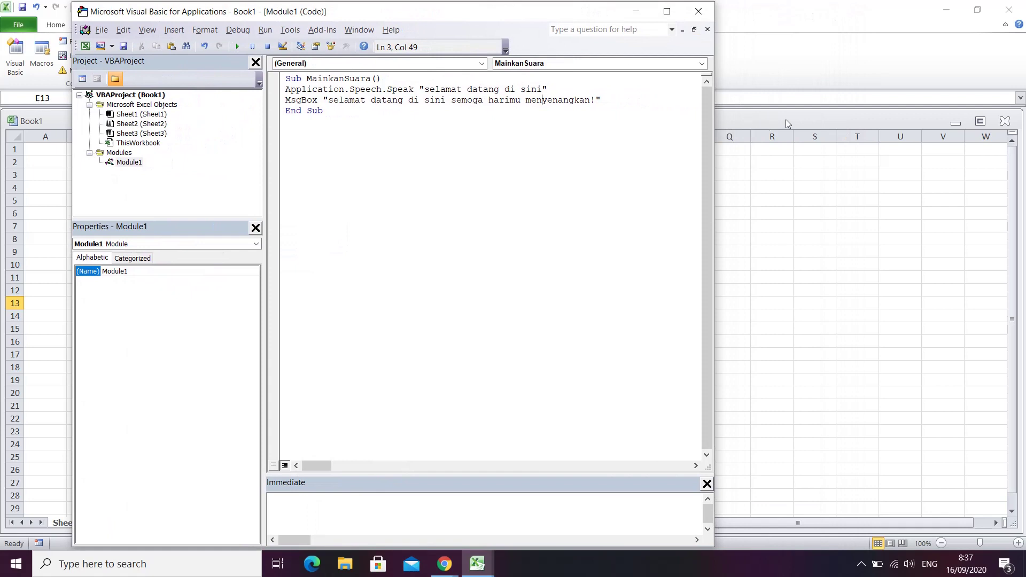
click(860, 565)
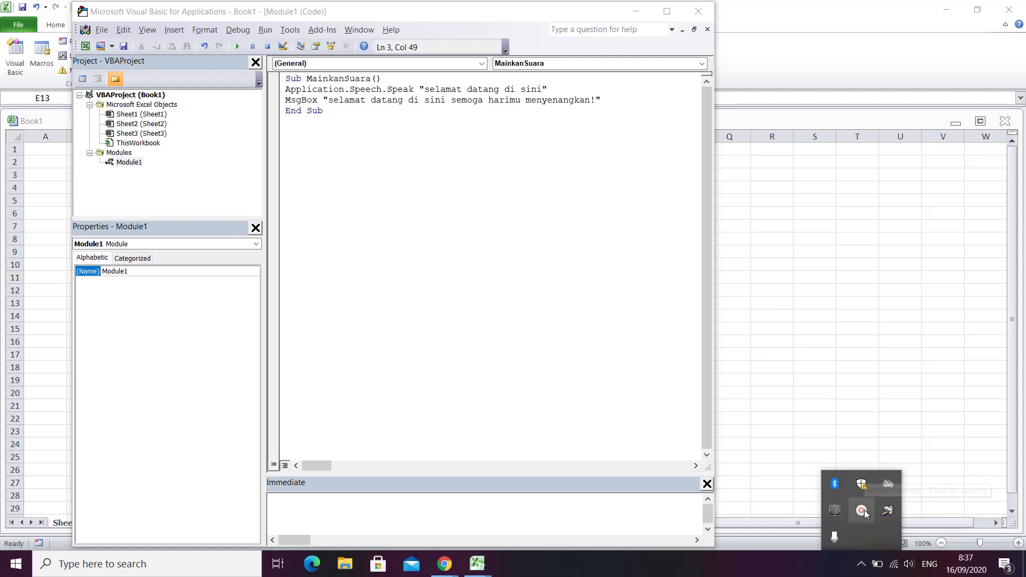
click(864, 510)
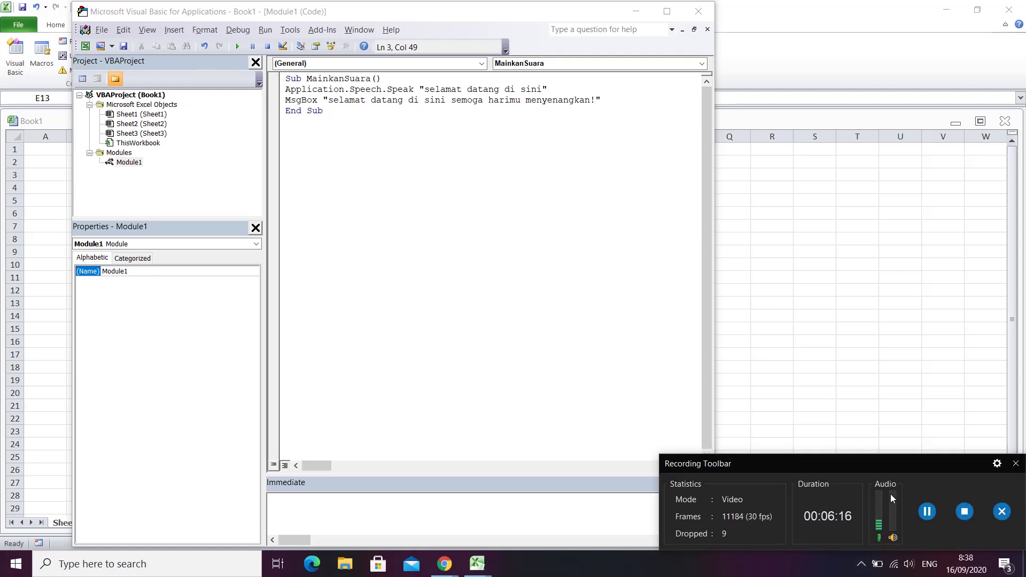